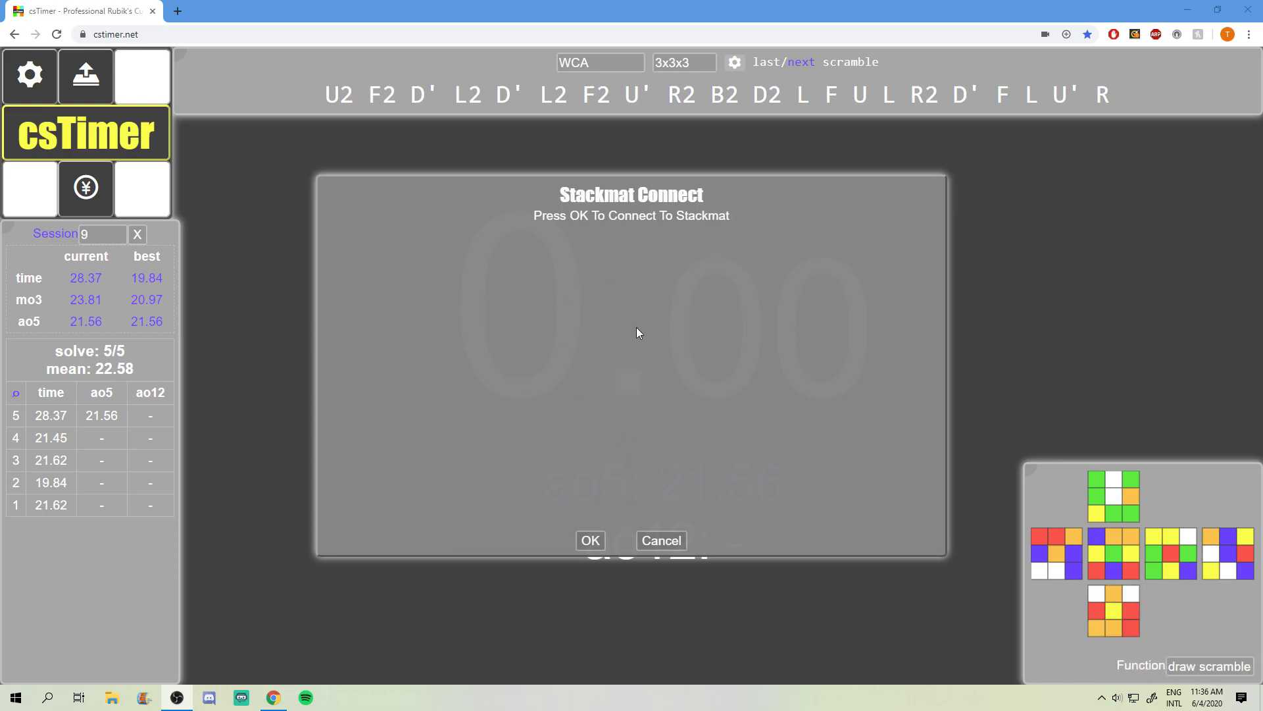
Launch a new incognito Chrome window and load cstimer.net
click(1250, 34)
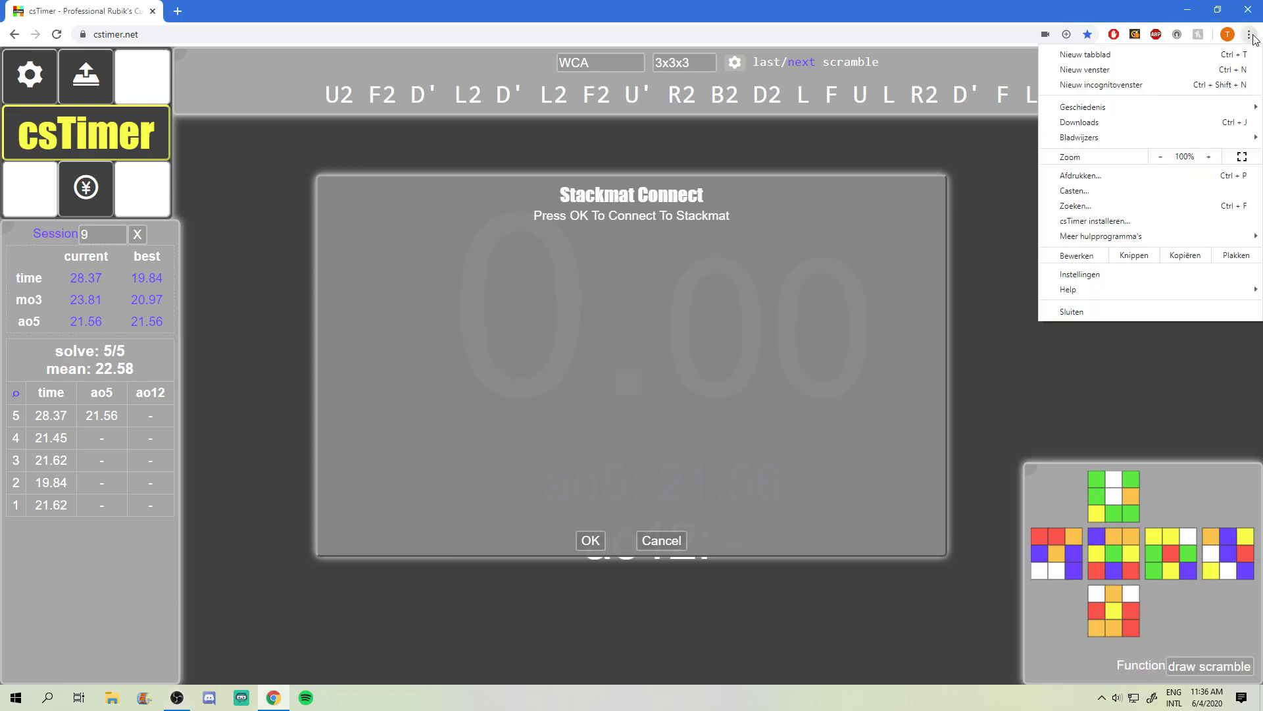
click(1116, 84)
text(cs)
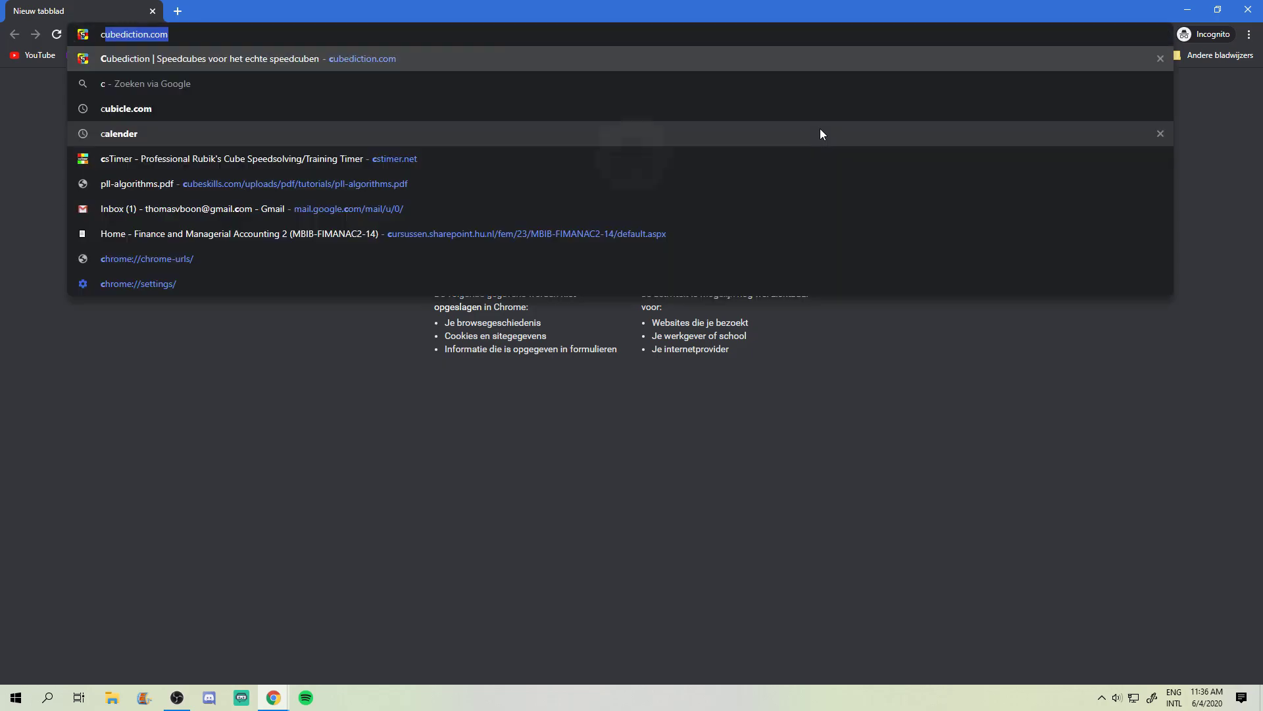
key(Return)
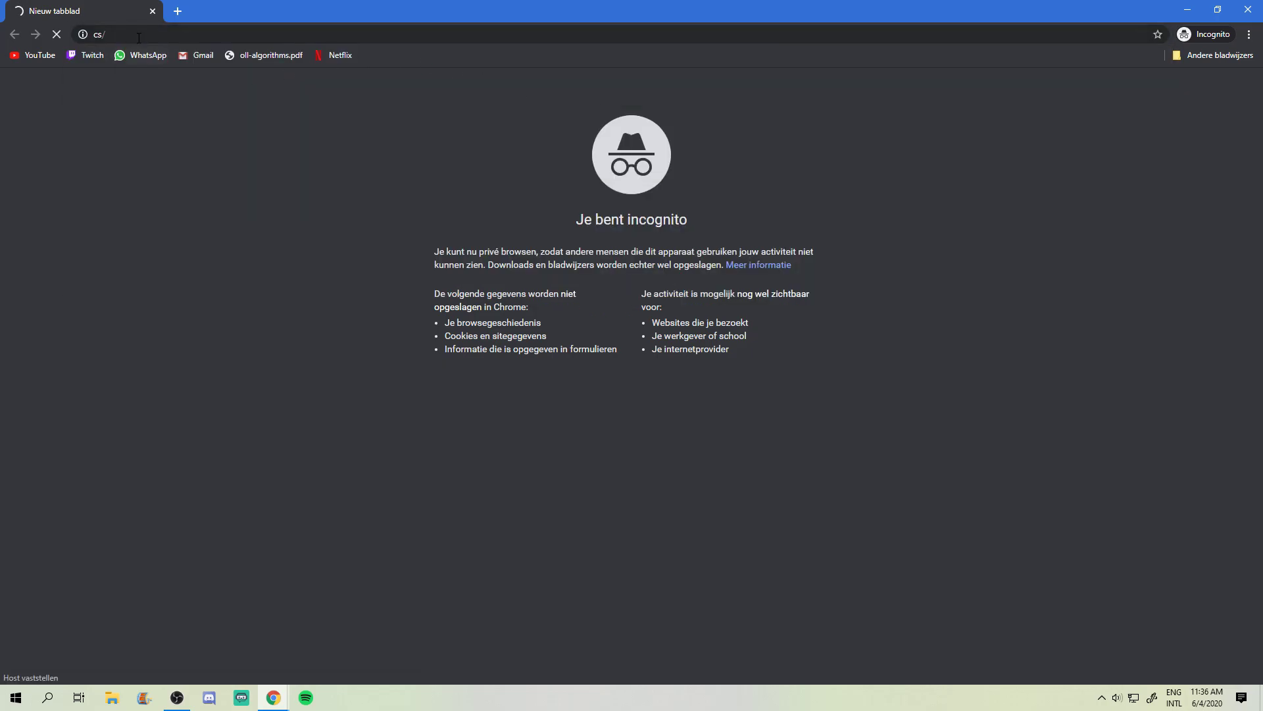
click(138, 37)
text(cs)
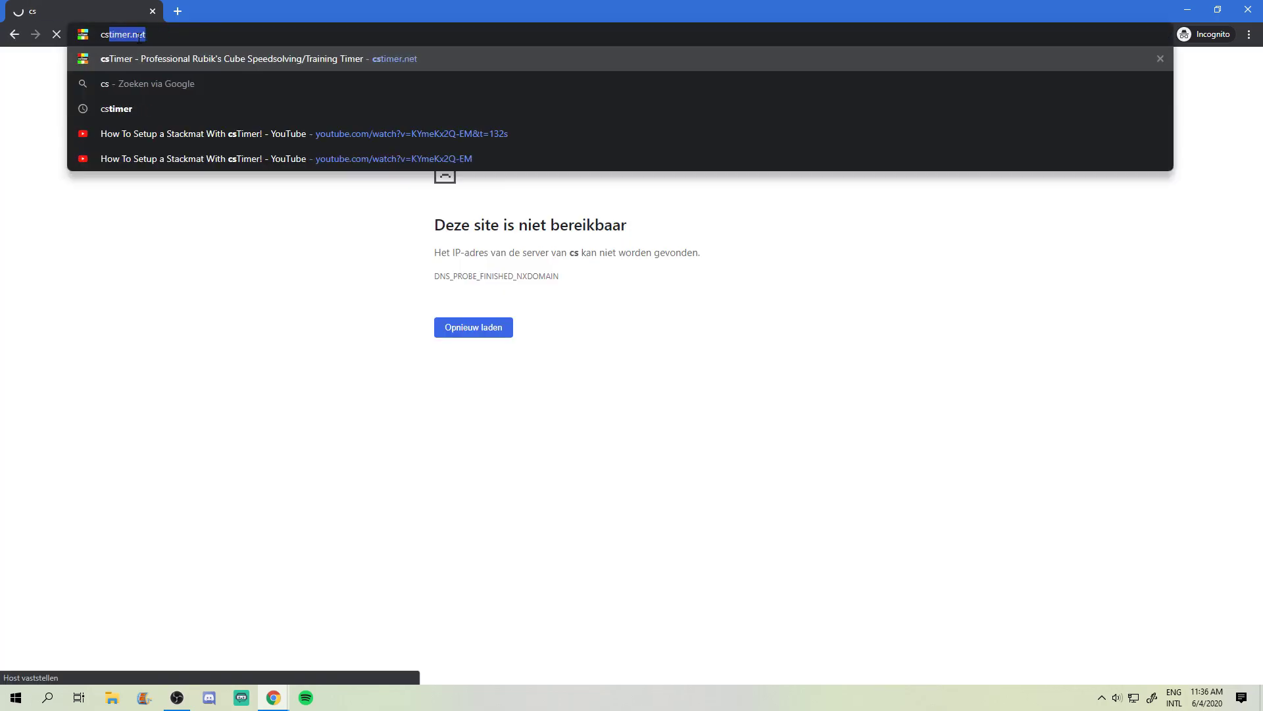
key(Return)
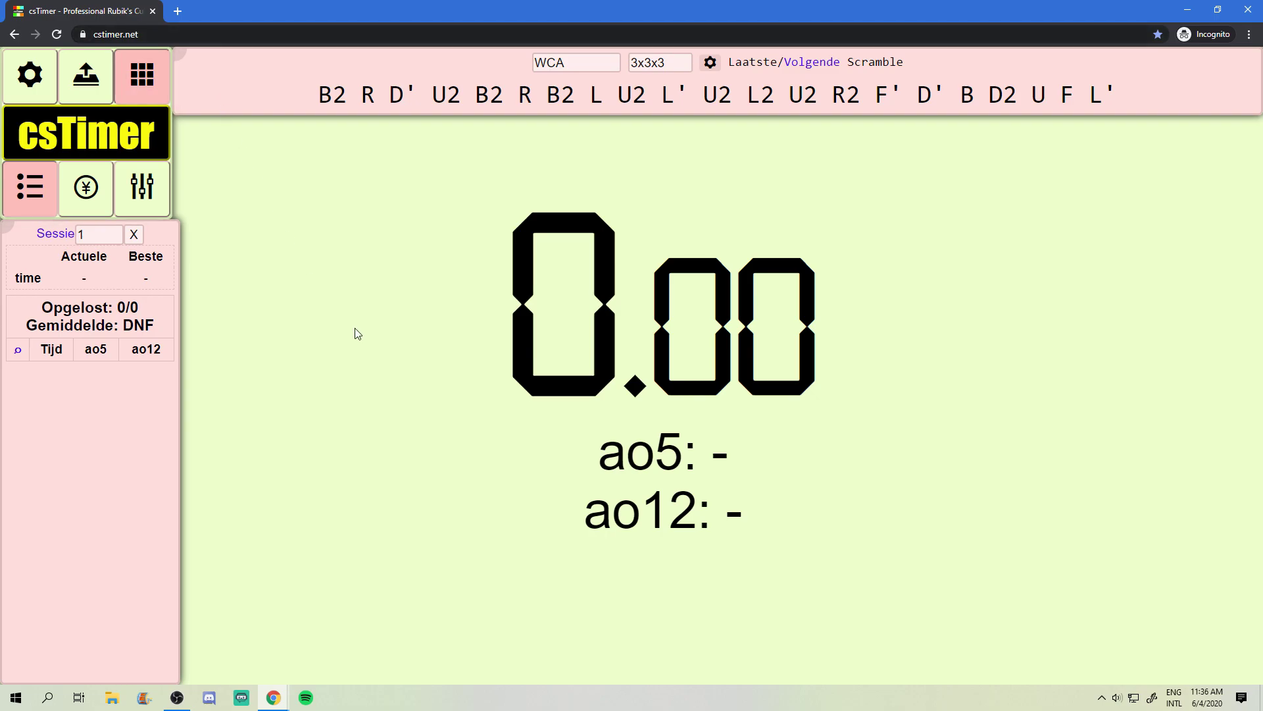
Switch the csTimer interface language to English in Options
click(41, 71)
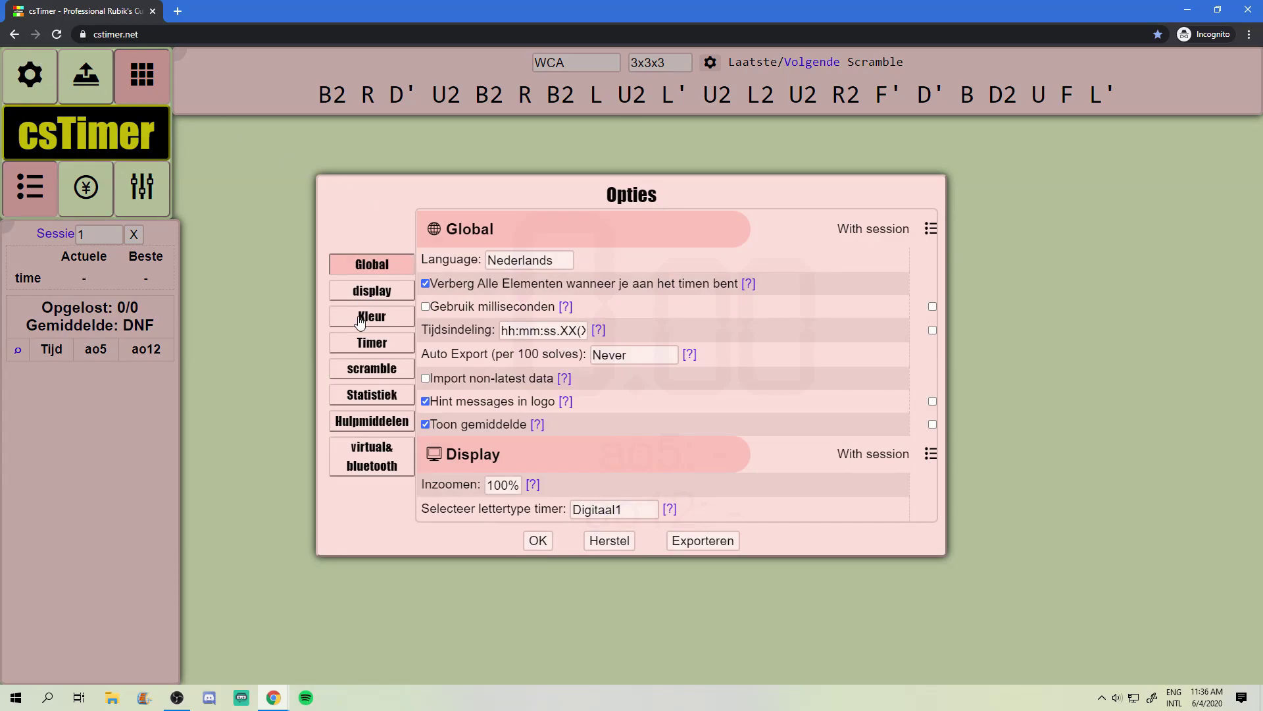
click(540, 263)
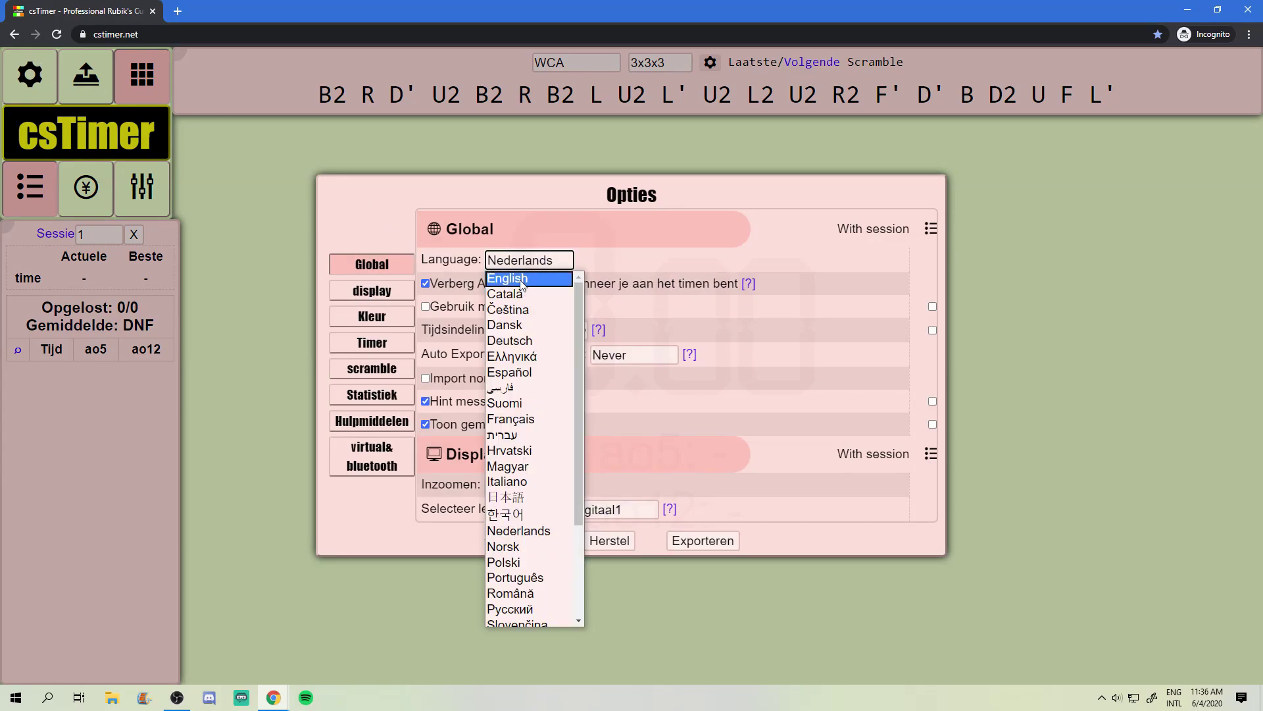
click(521, 282)
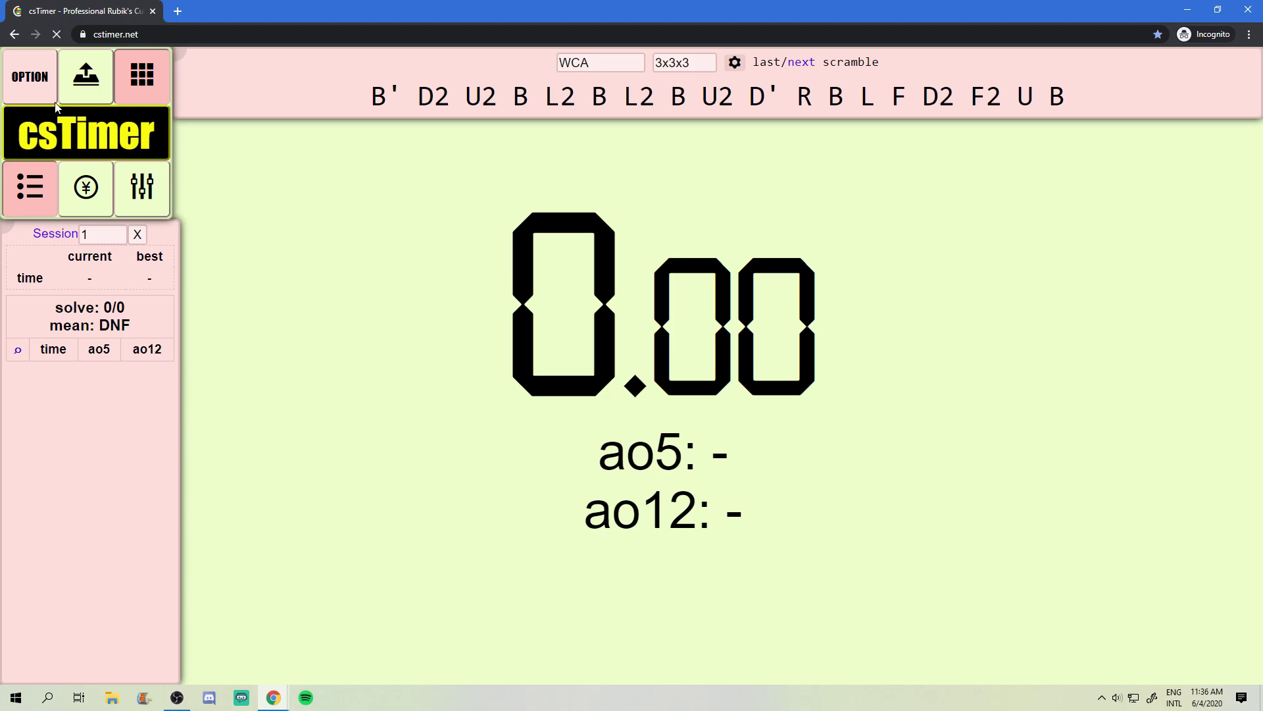
In the timer options, set 'entering in times with' to stackmat
click(44, 94)
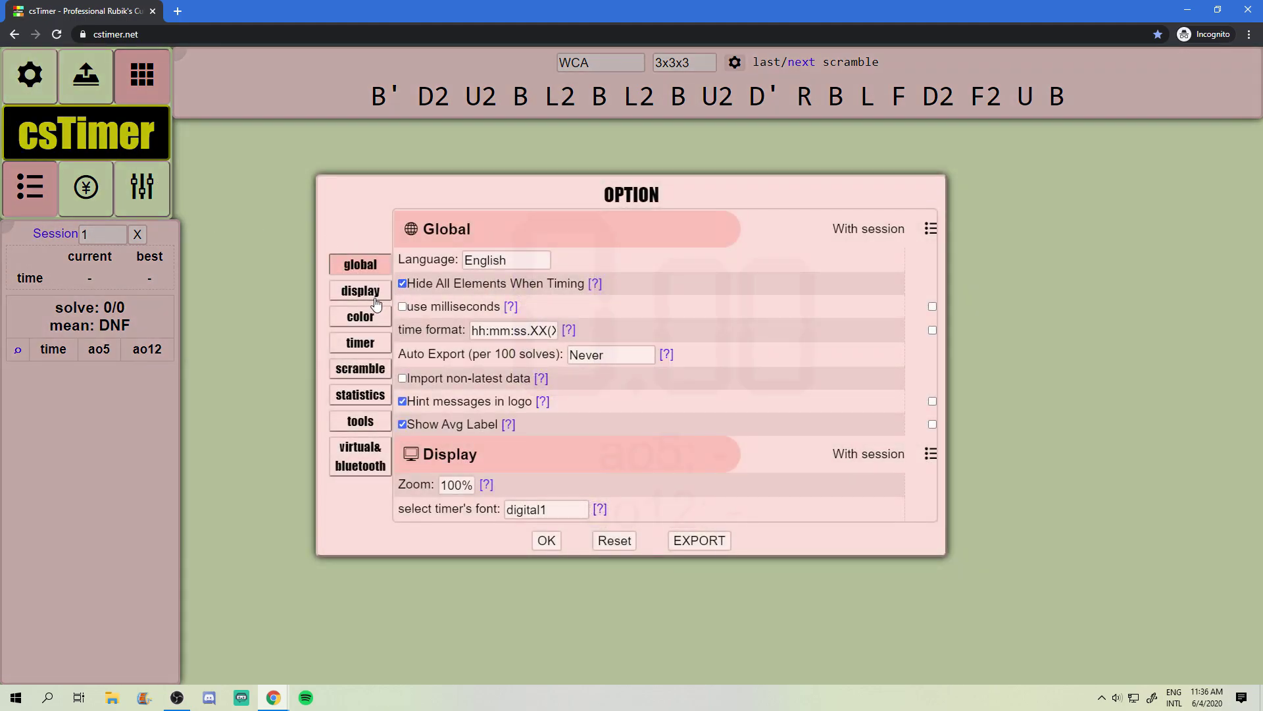
click(368, 348)
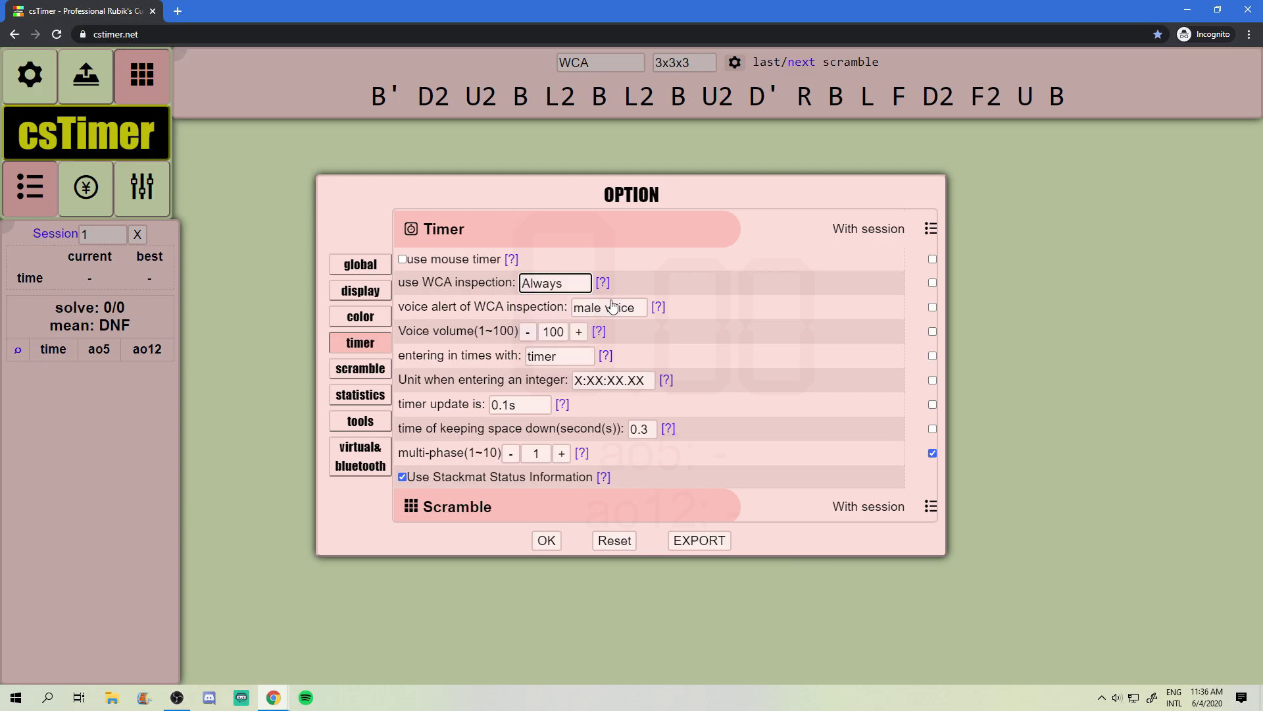
click(578, 360)
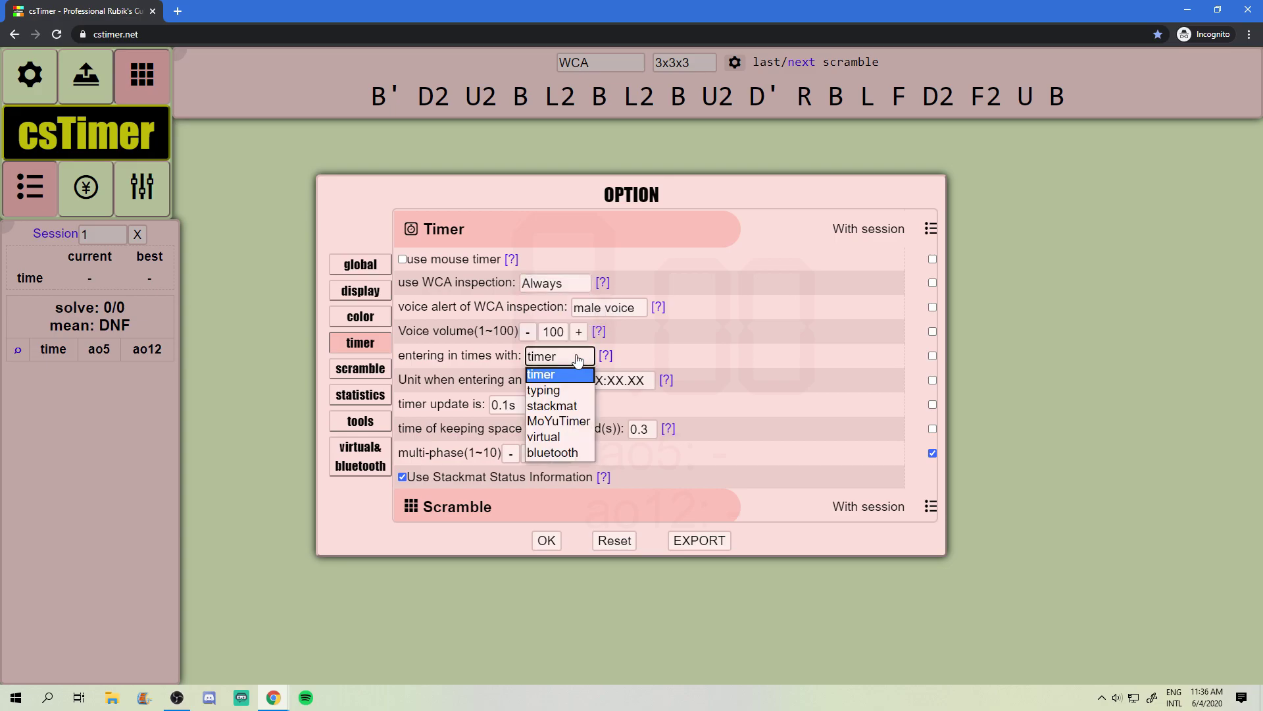
click(570, 406)
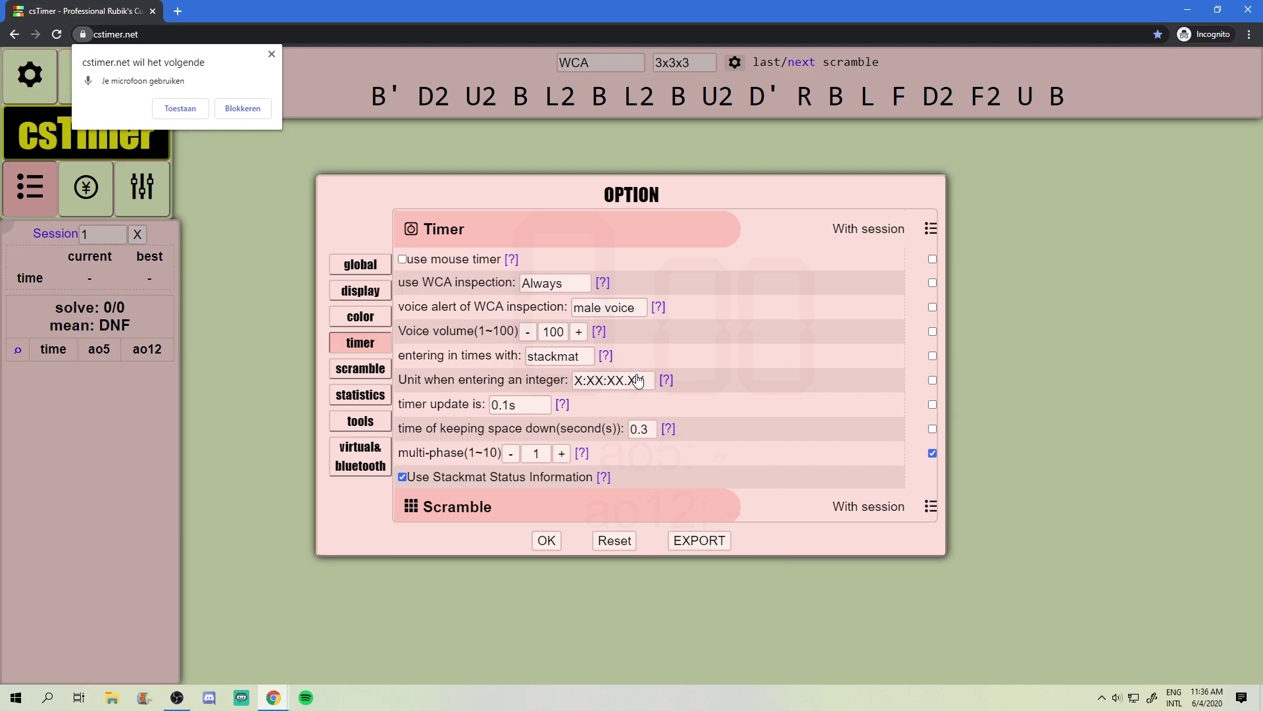
Allow microphone access, confirm it in site info, and return to the timer
click(187, 120)
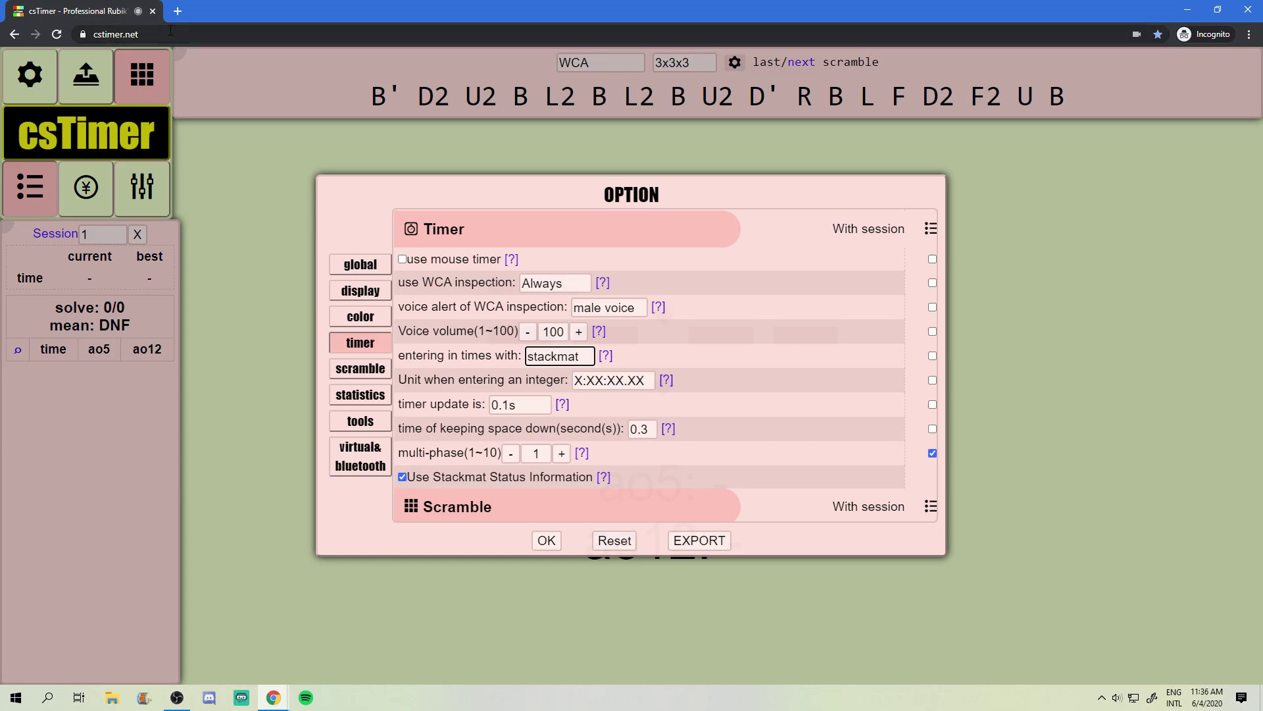
click(169, 30)
click(85, 35)
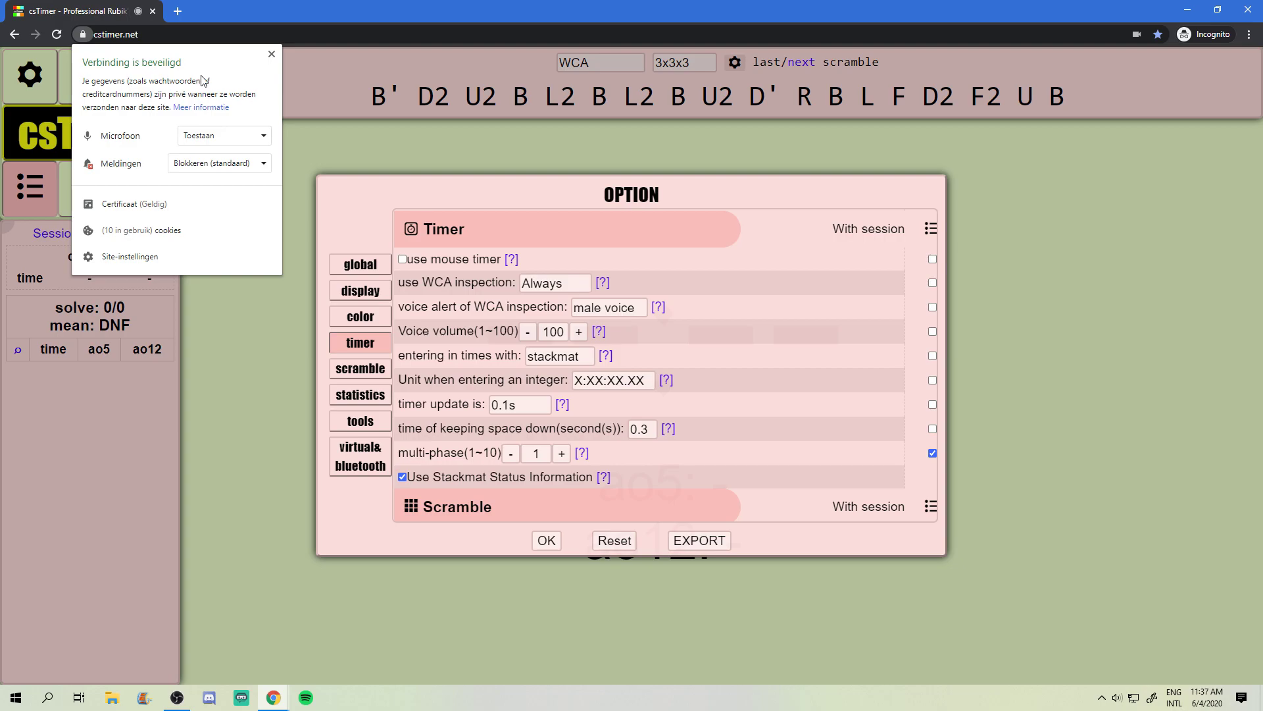
click(260, 344)
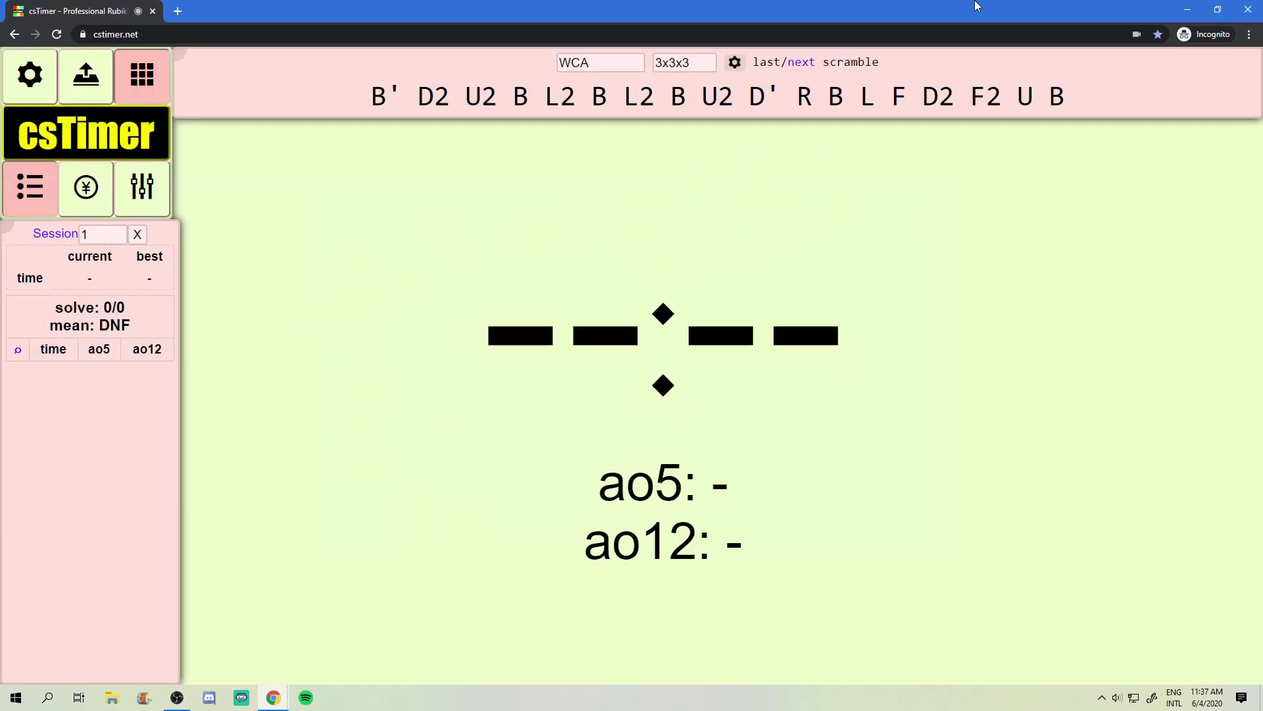
click(30, 75)
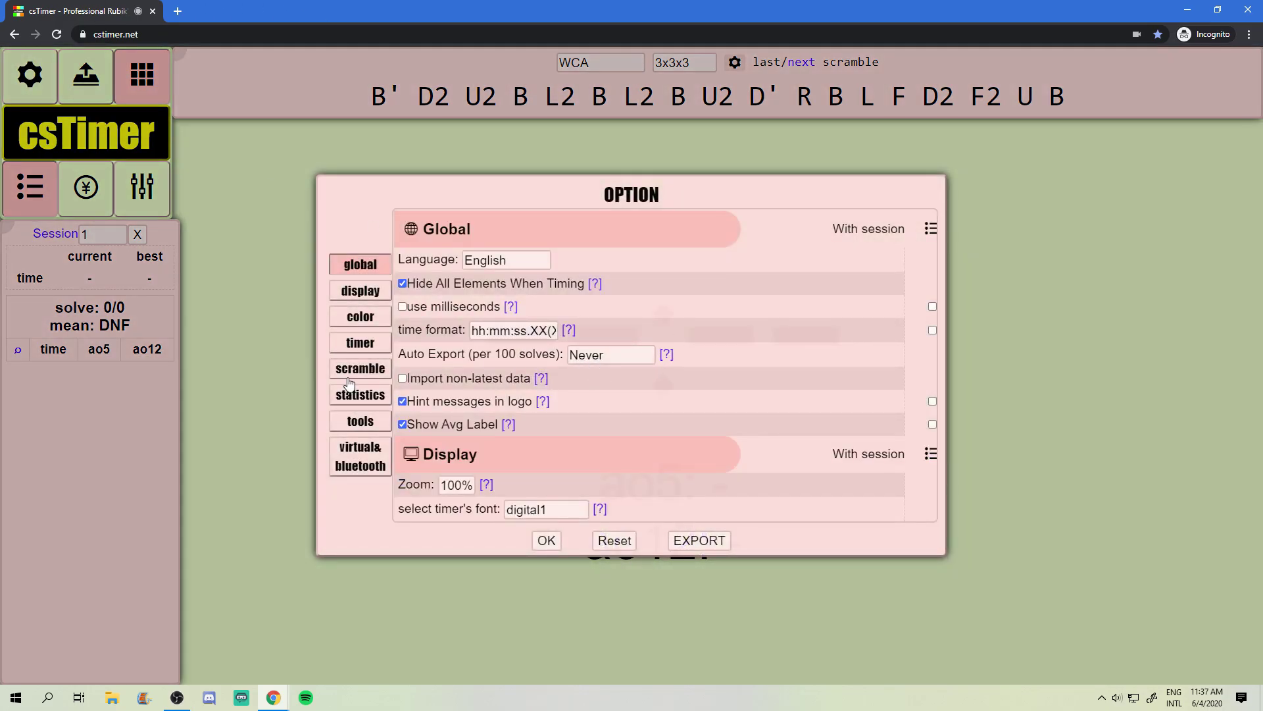
click(351, 348)
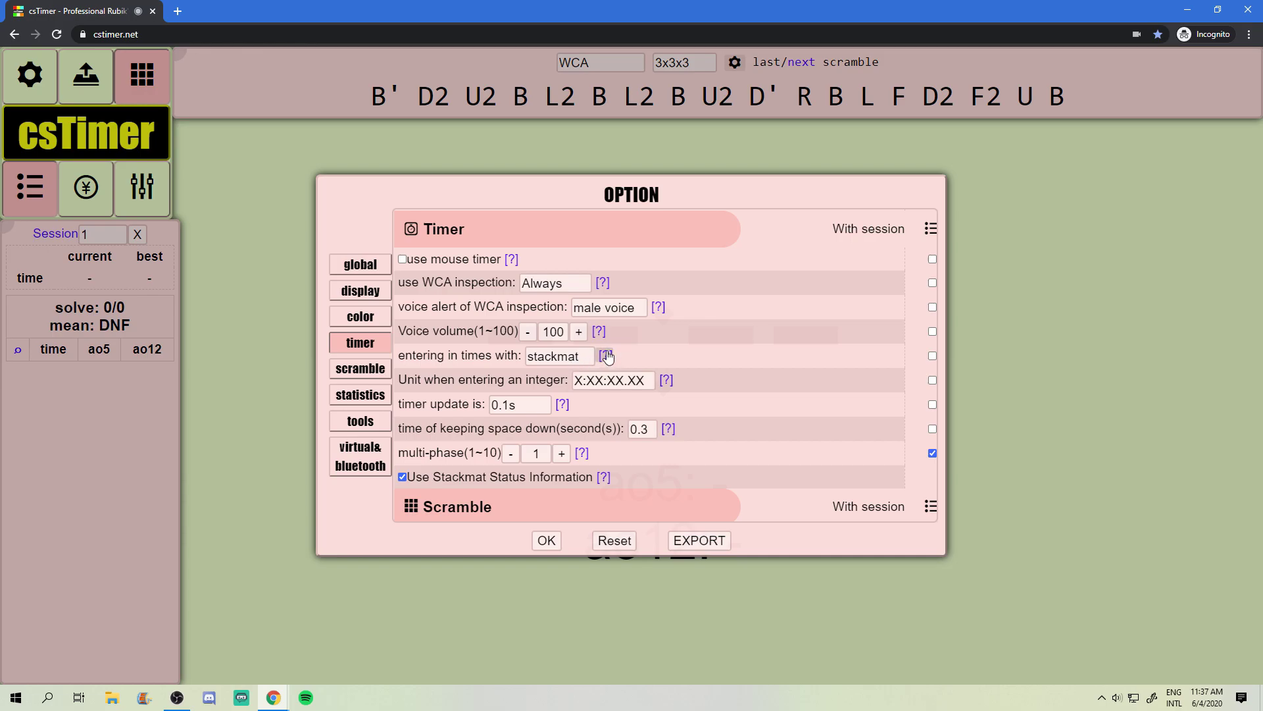
click(547, 539)
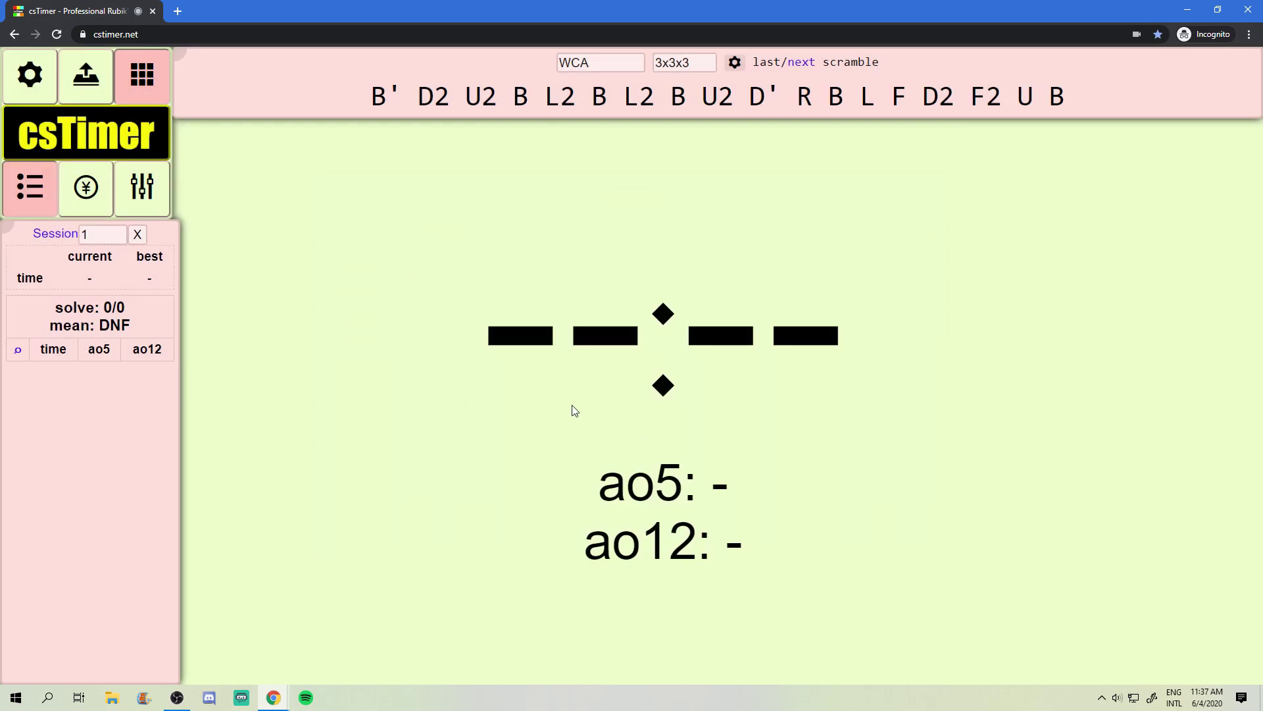
click(16, 91)
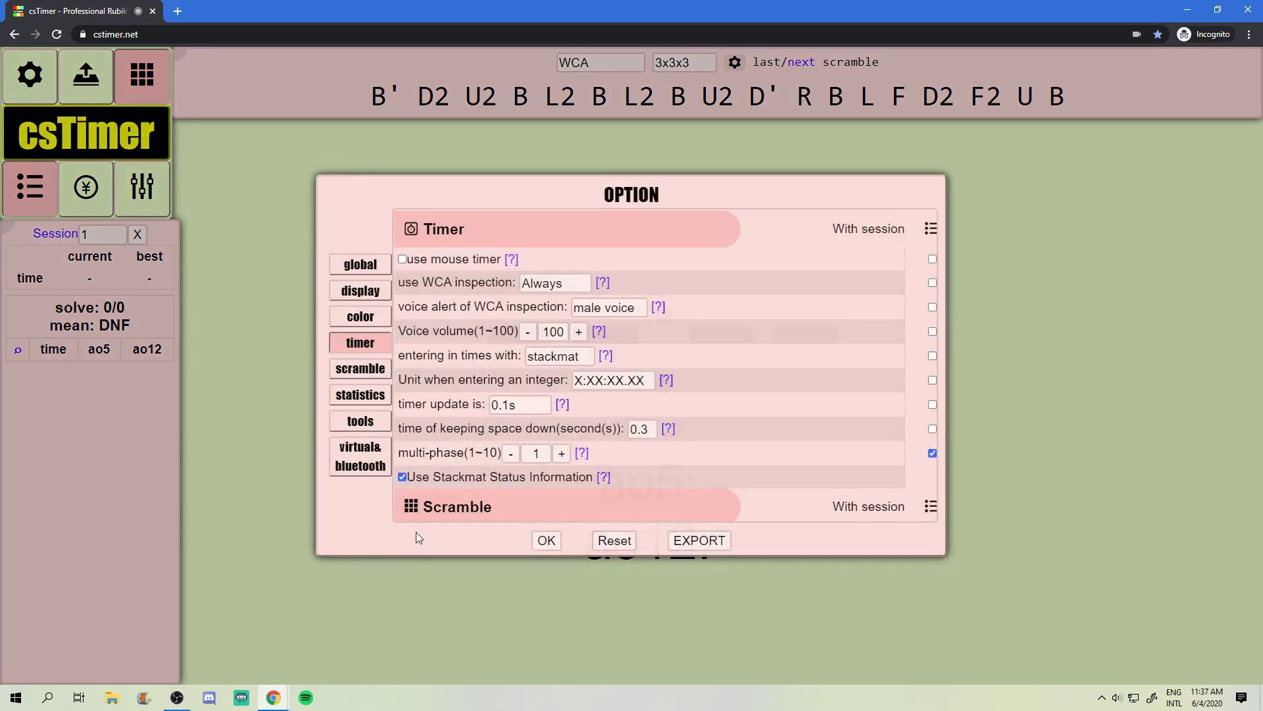
click(546, 540)
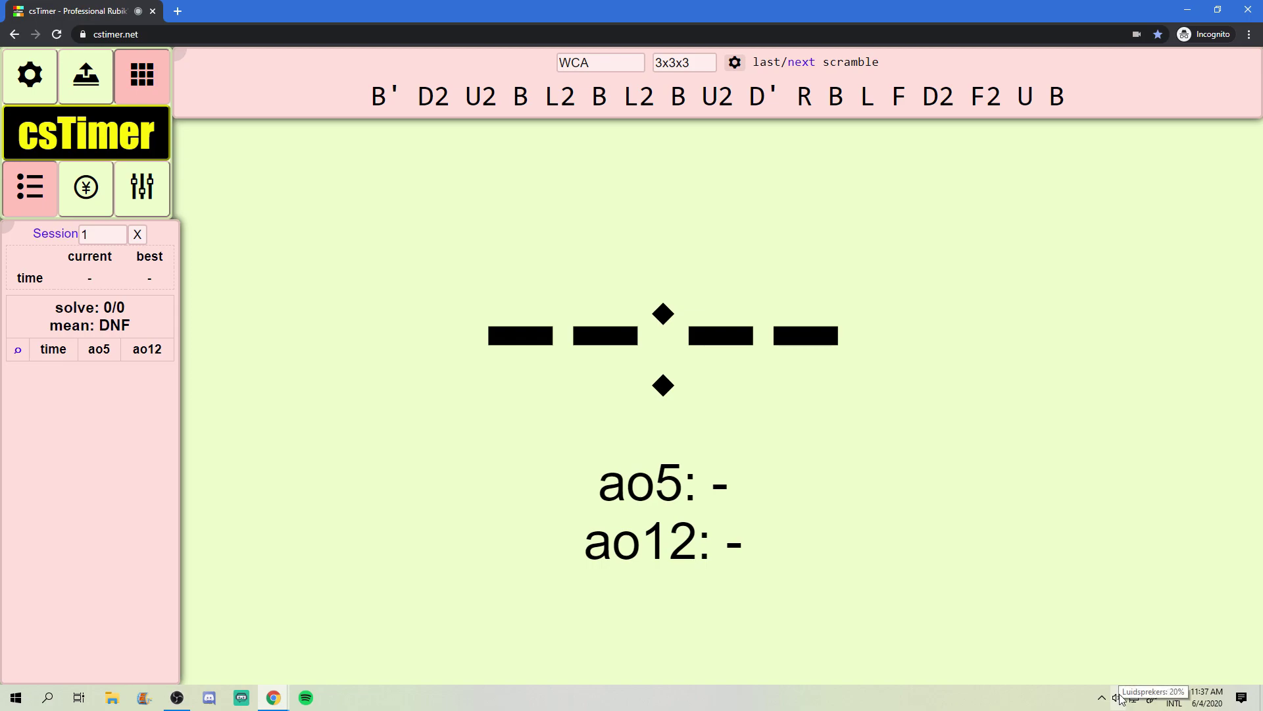
In Windows Sound settings, make Microfoon (G510s Gaming Keyboard) the input device and close Settings
right_click(1121, 699)
mouse_move(1146, 655)
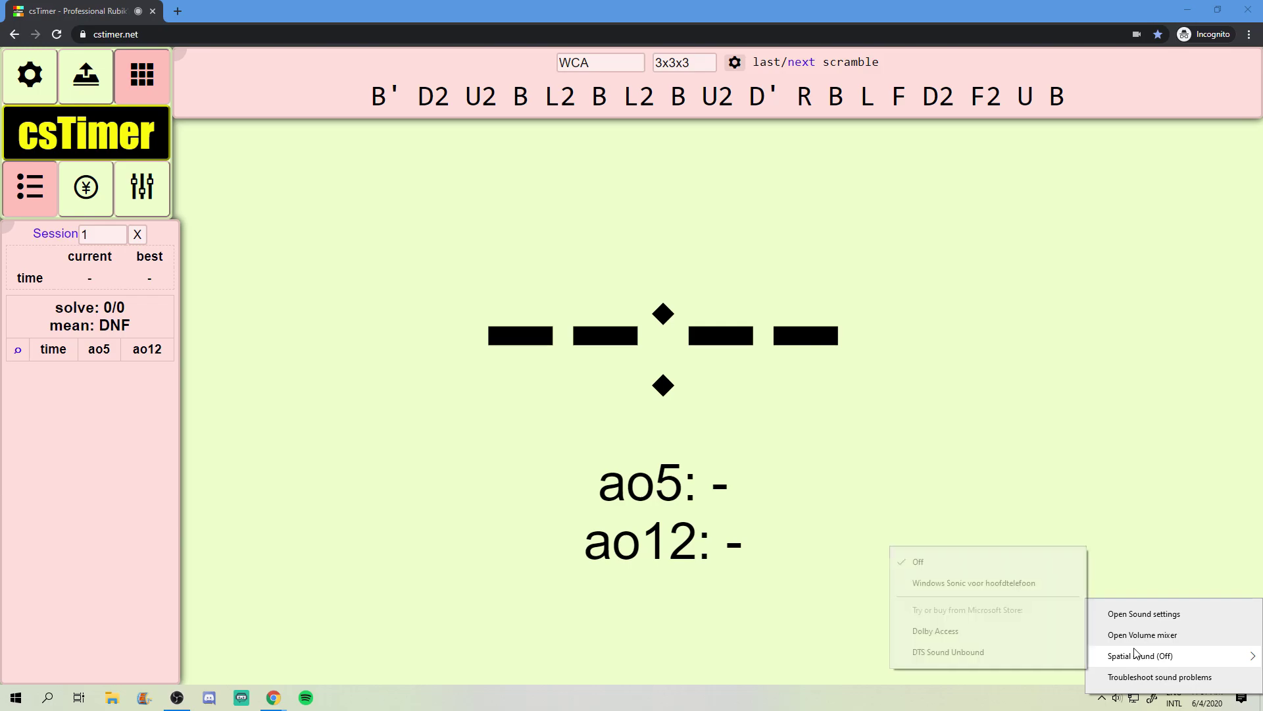
click(1136, 615)
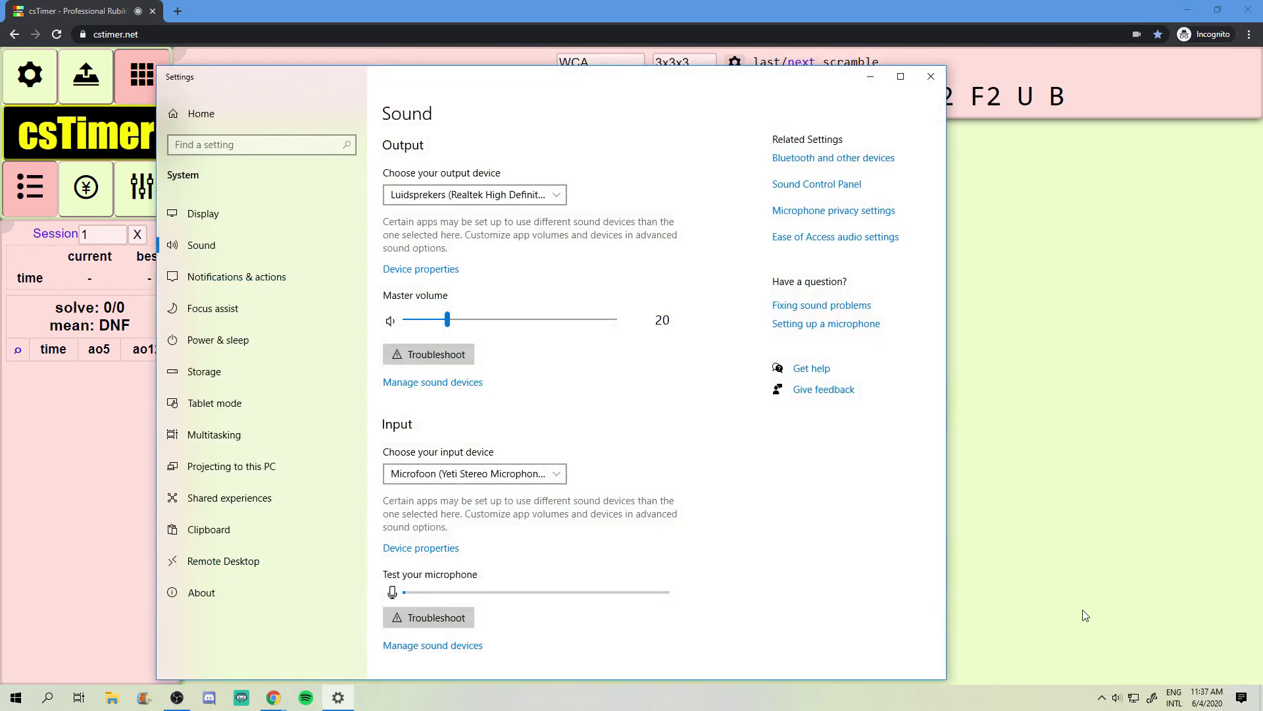
click(515, 475)
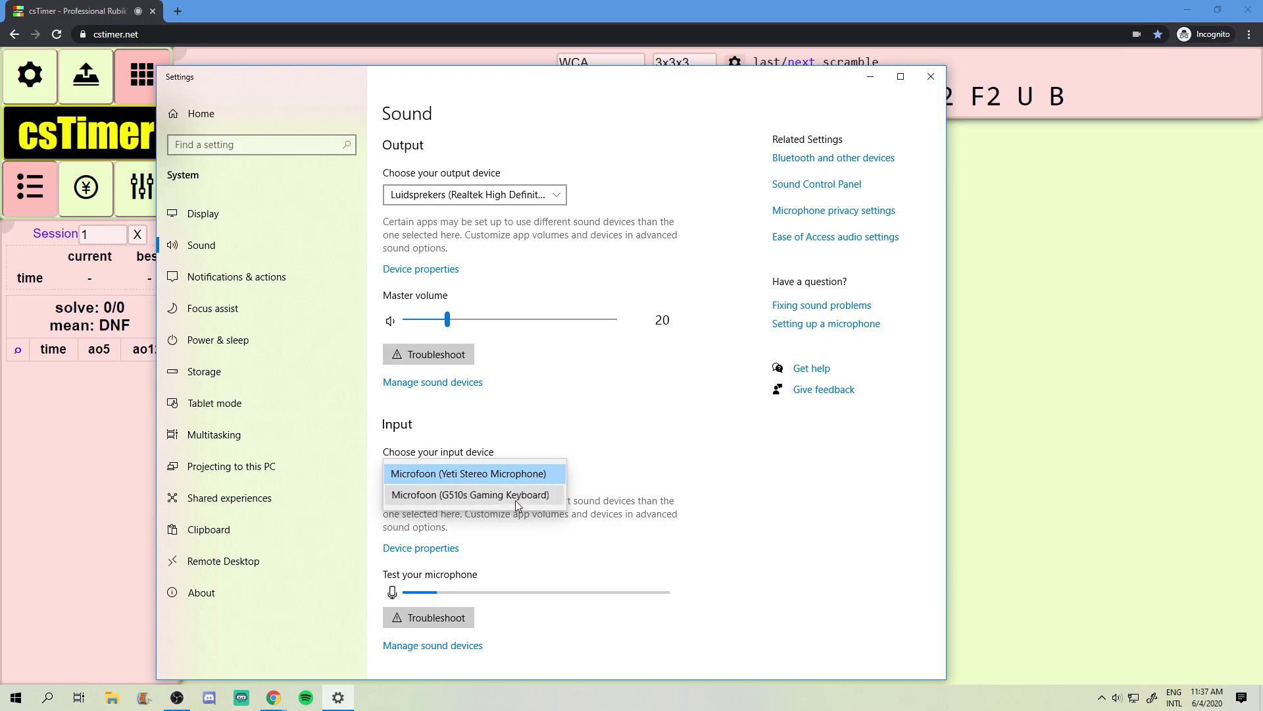
click(517, 499)
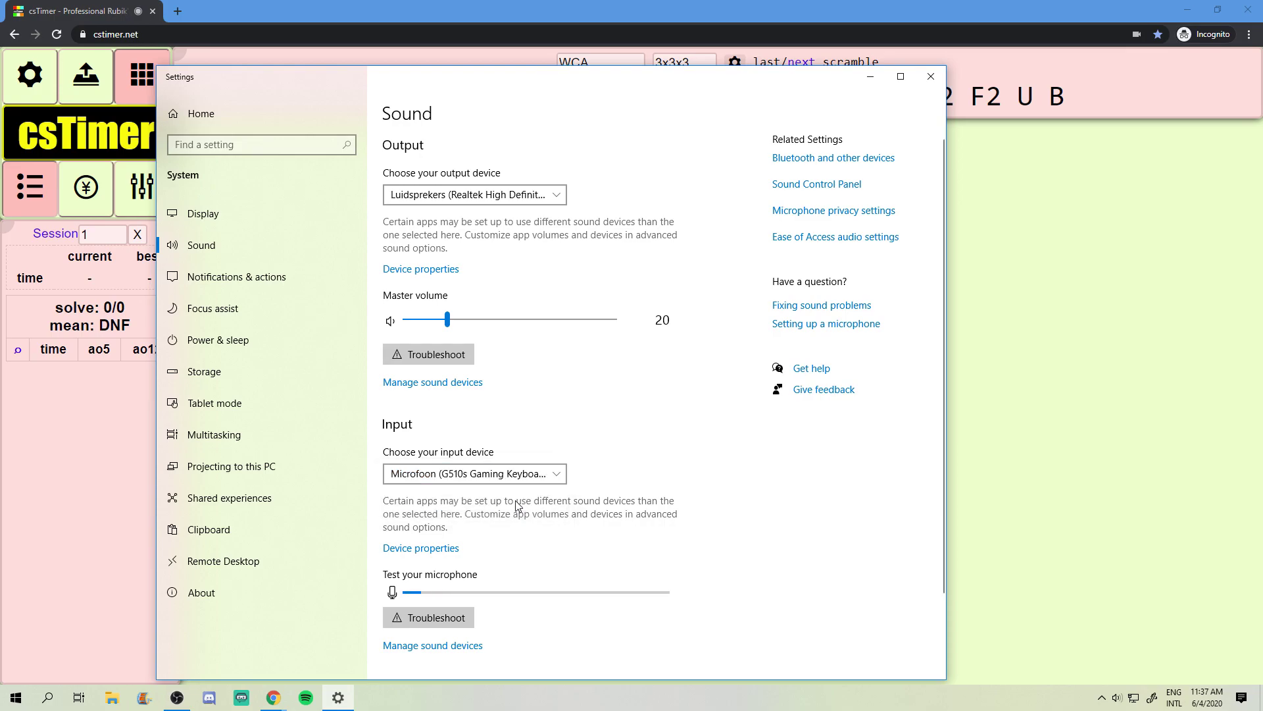
click(929, 76)
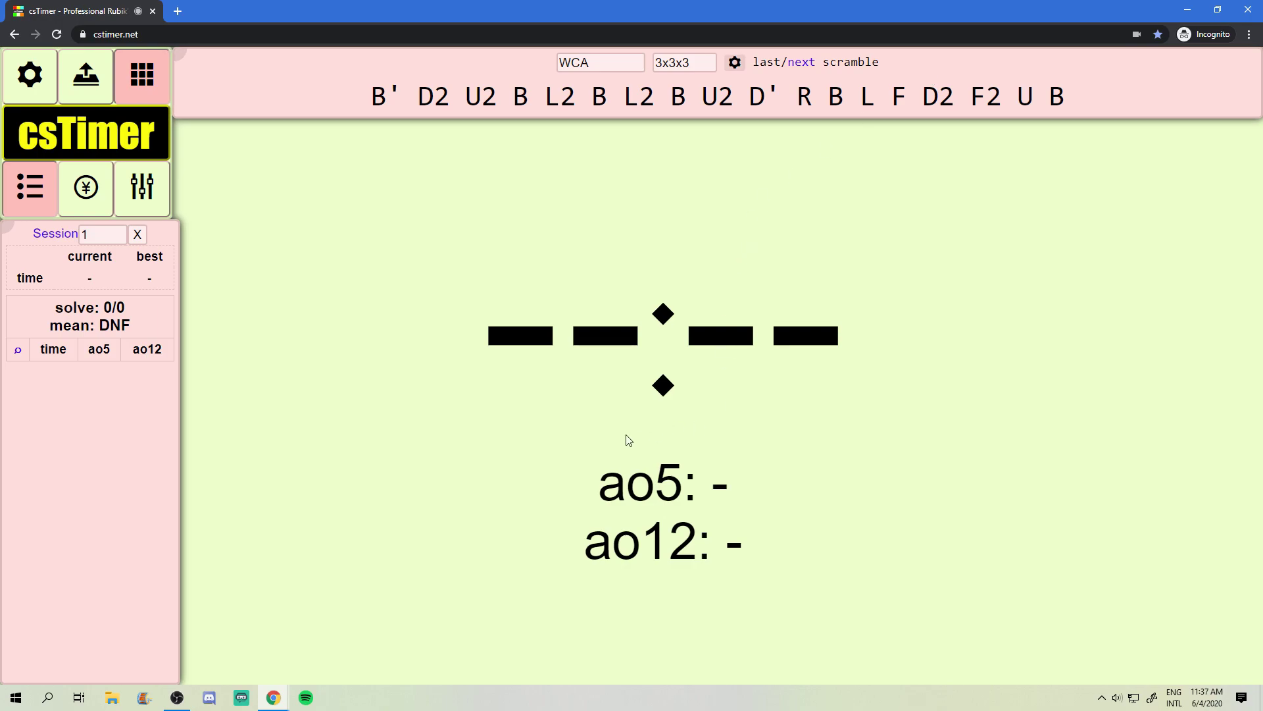
Reapply stackmat as the time entry method and confirm the Stackmat Connect dialog
click(44, 81)
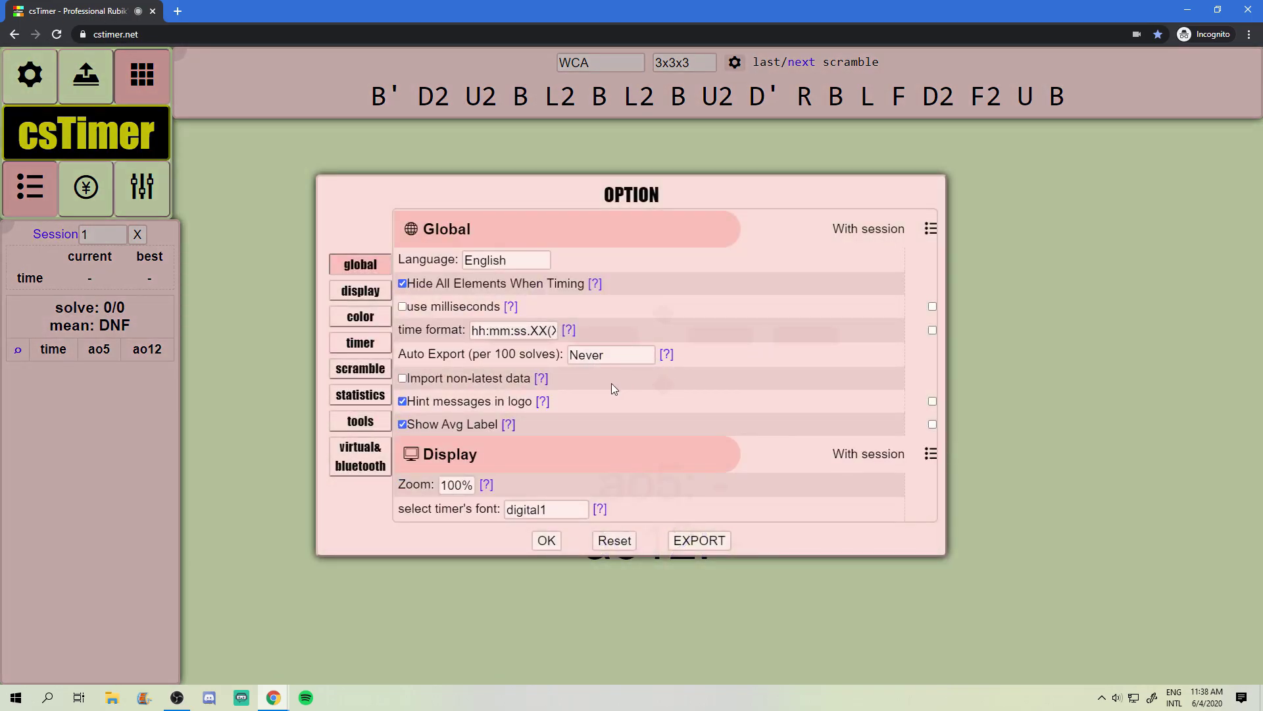
click(361, 343)
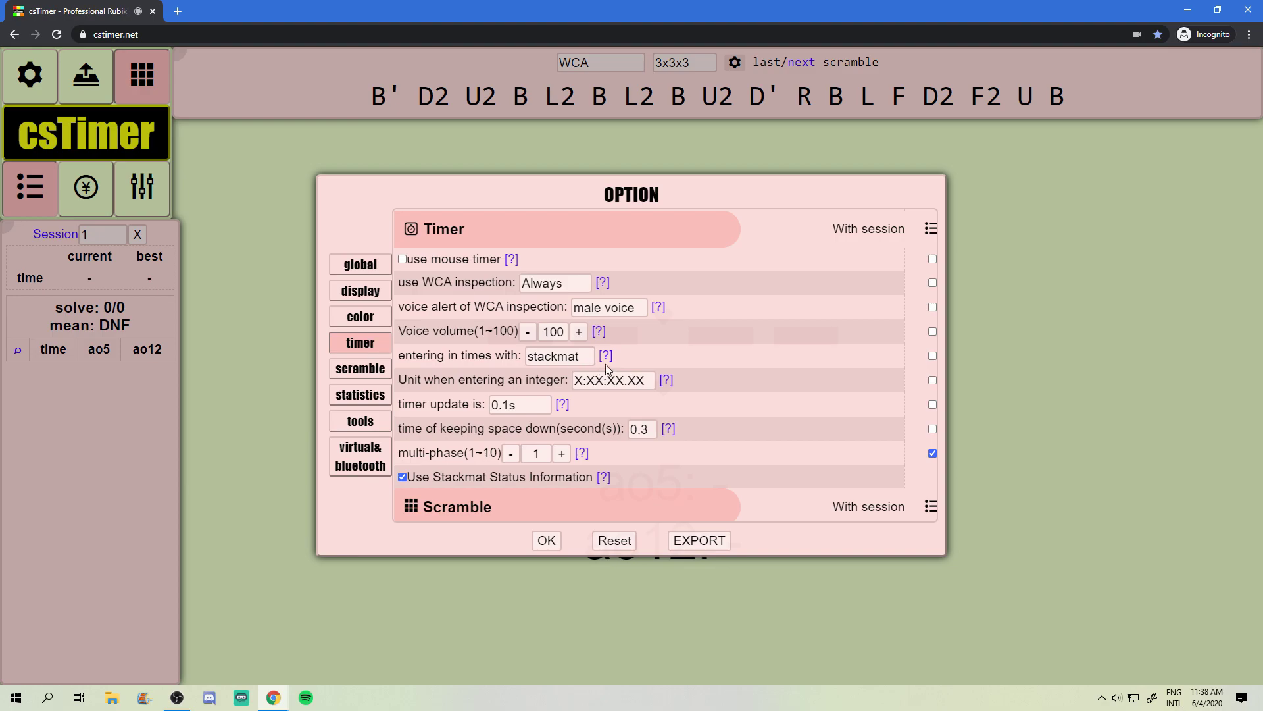
click(568, 364)
click(563, 404)
click(548, 538)
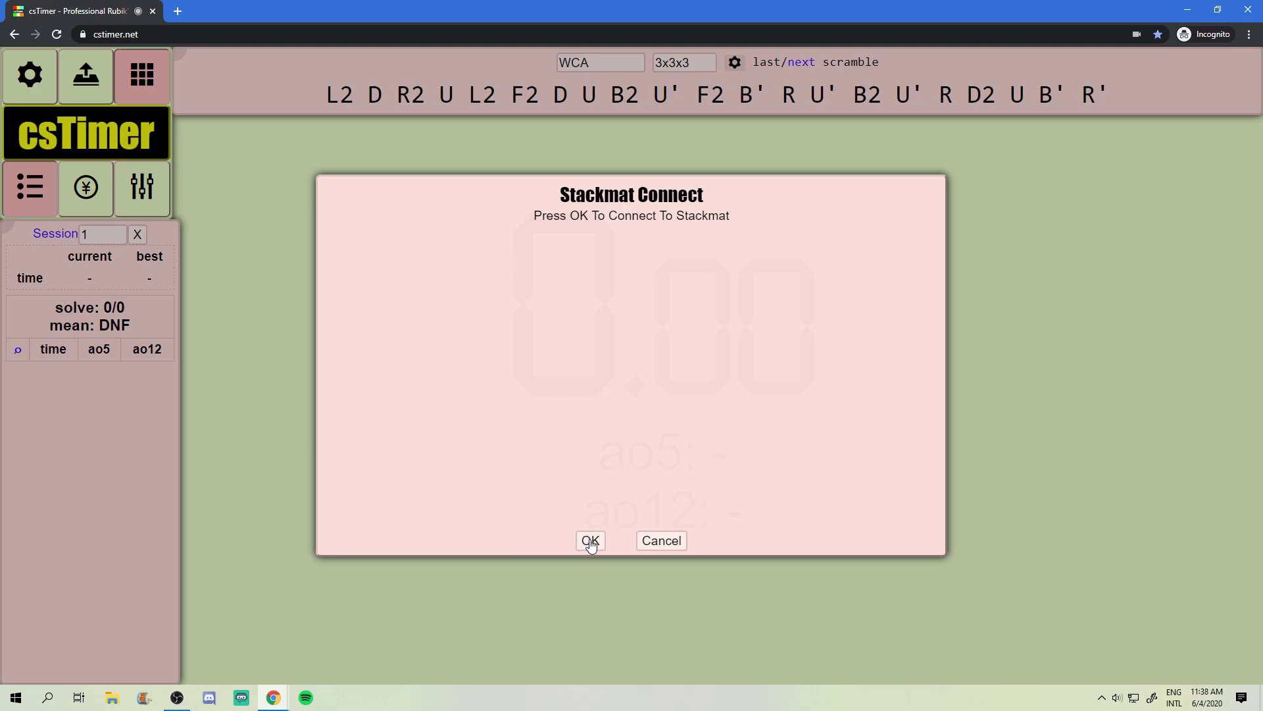
click(590, 541)
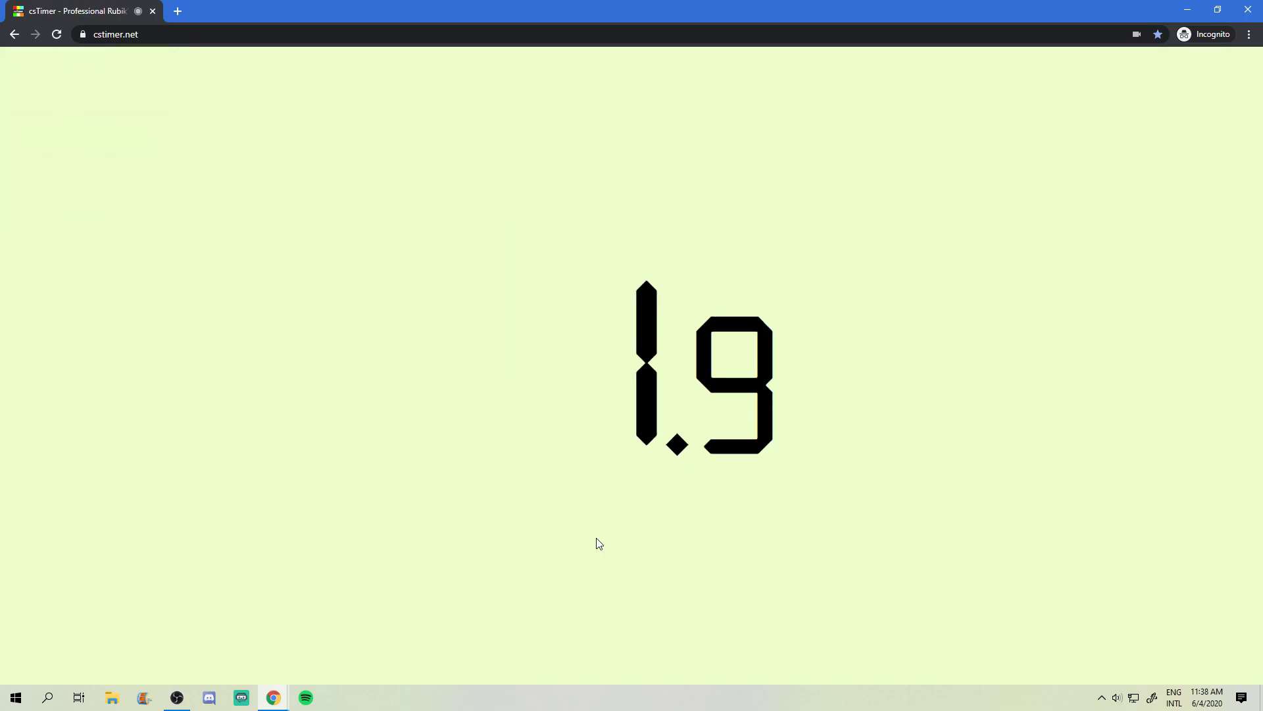
Stop the timer to record the 1.83 solve and revisit the timer options
key(space)
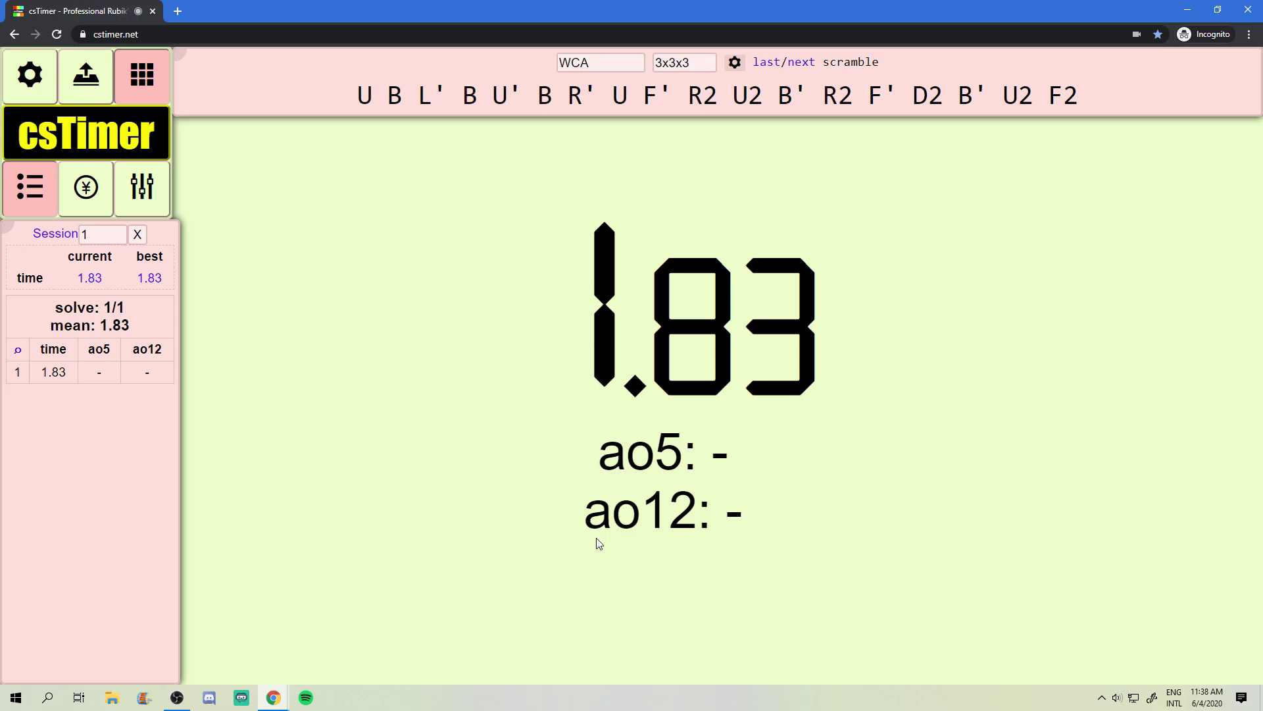
click(30, 76)
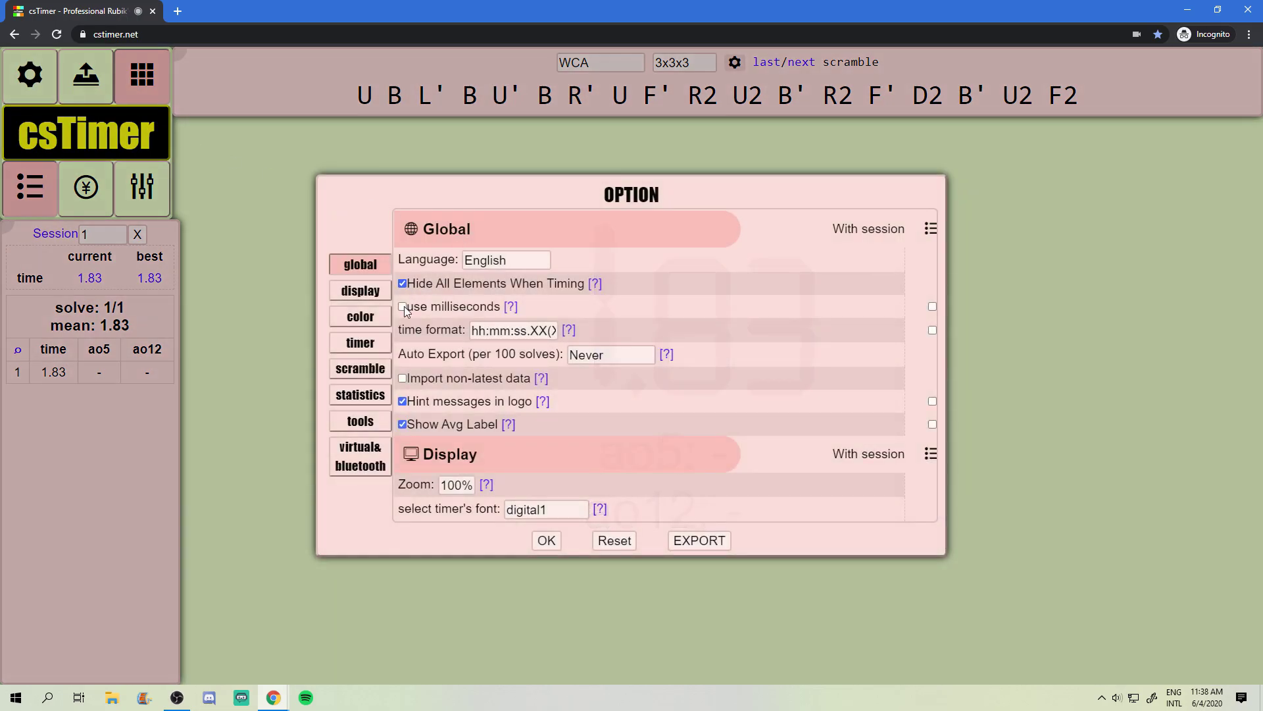
click(363, 298)
click(368, 344)
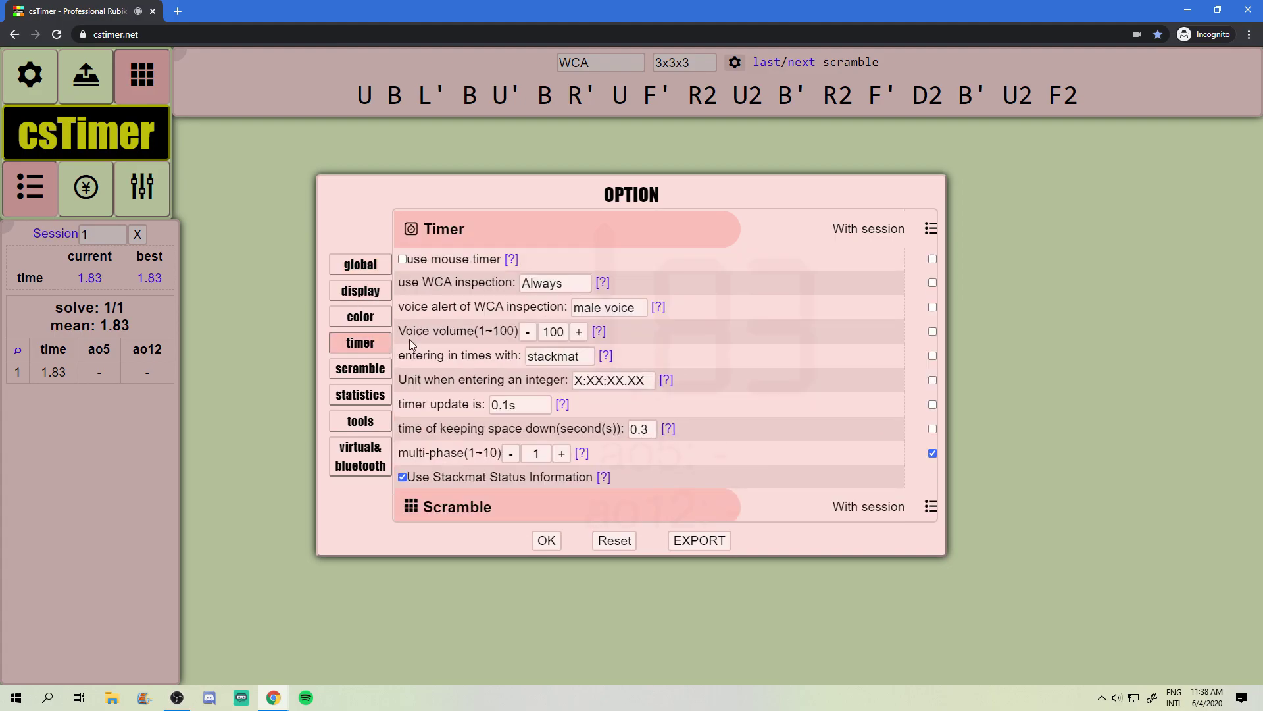
Review the WCA inspection help and close the options with OK
click(602, 282)
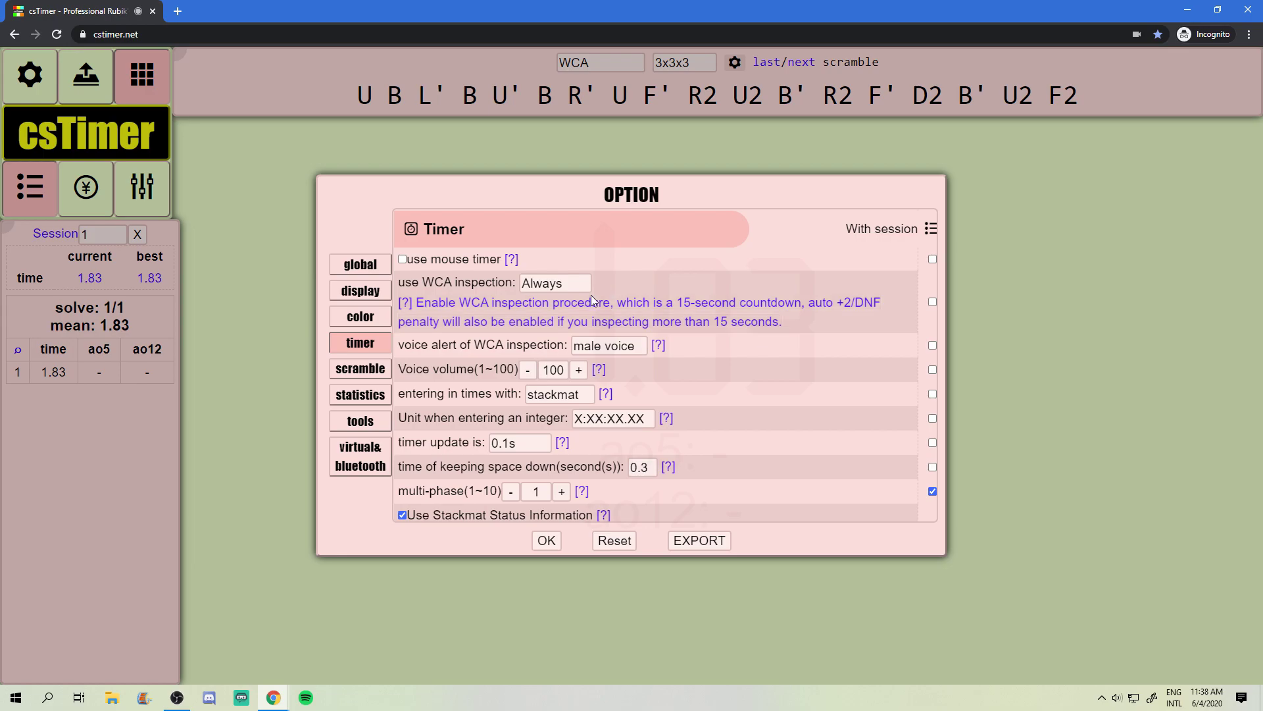
click(689, 313)
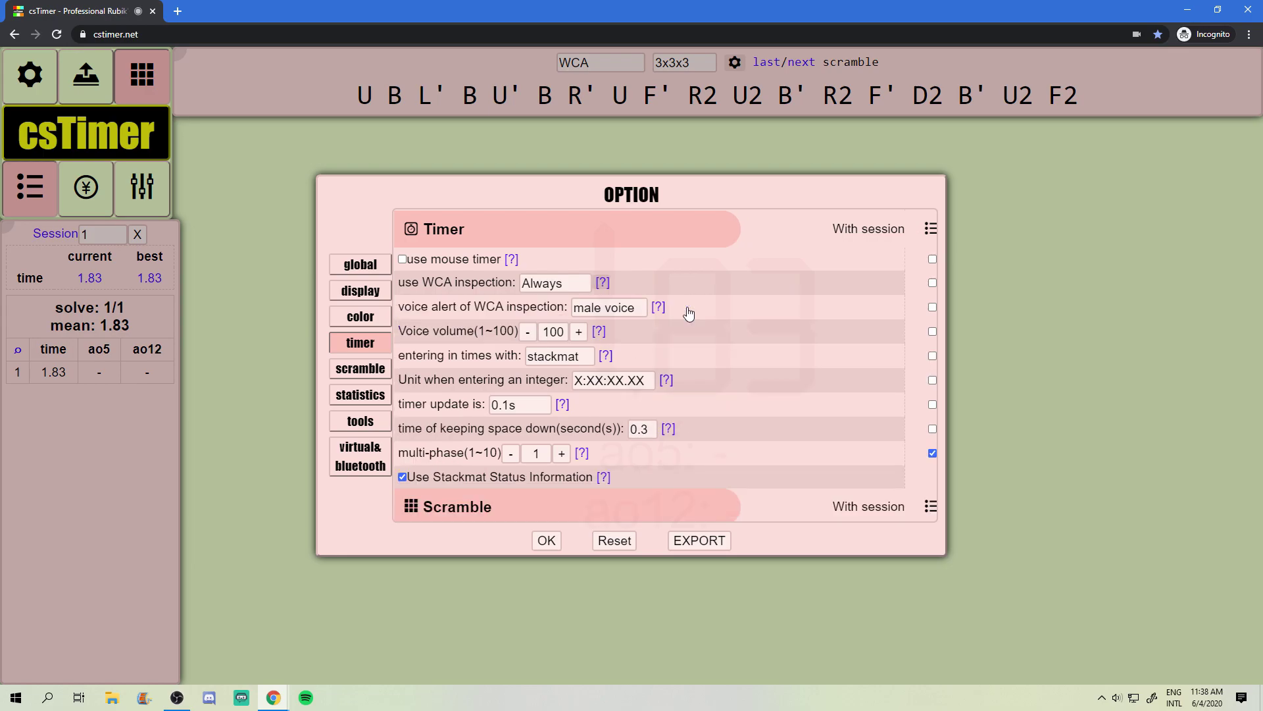
click(549, 541)
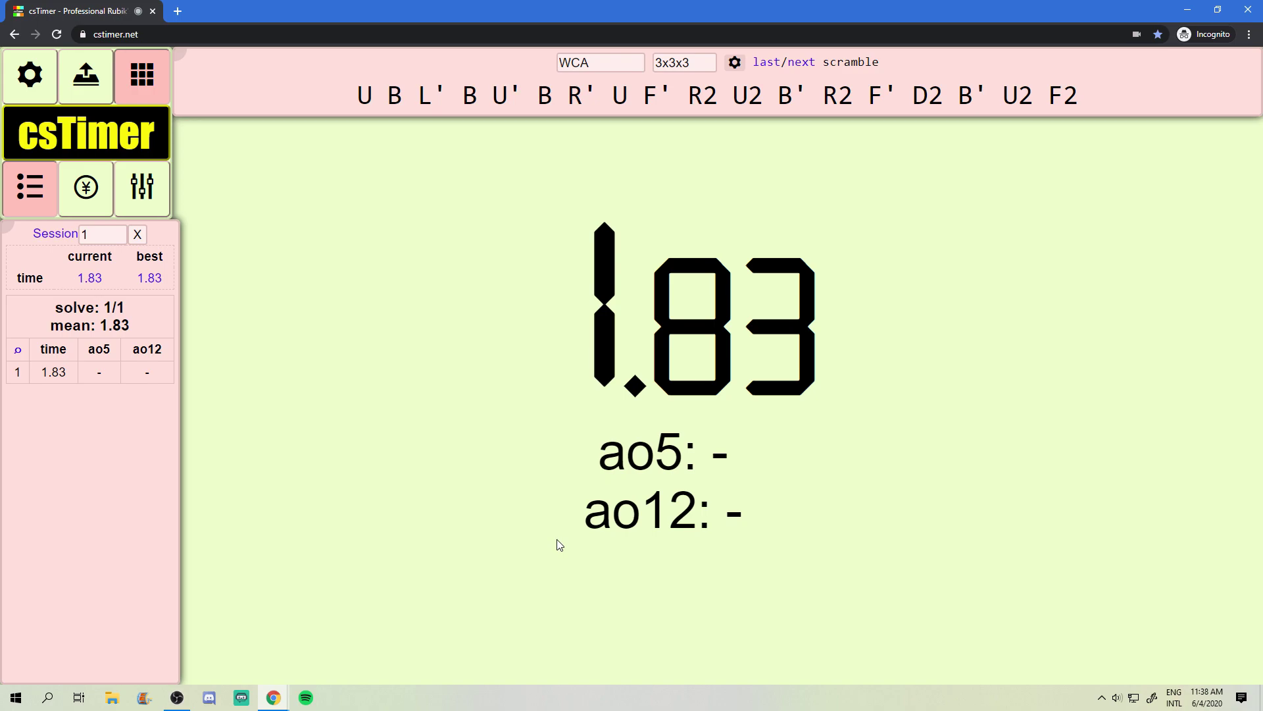
Run inspection, time a solve and stop it at 1.65
key(space)
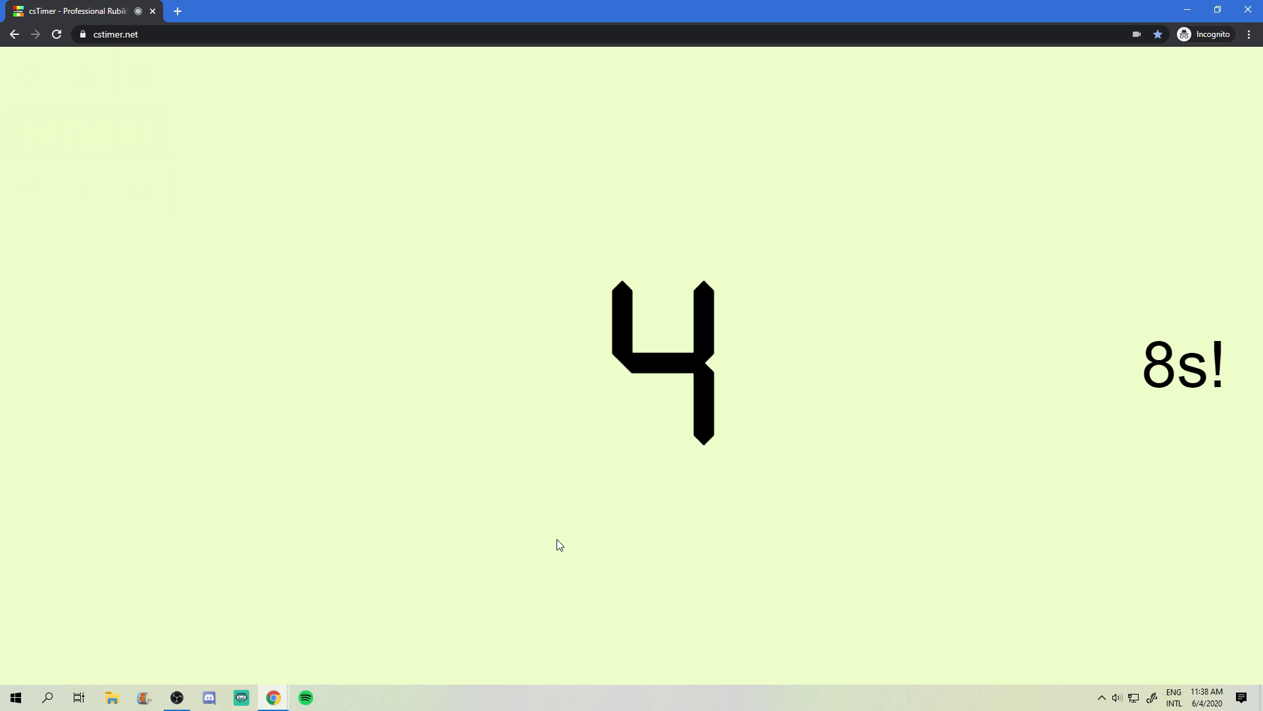
key(space)
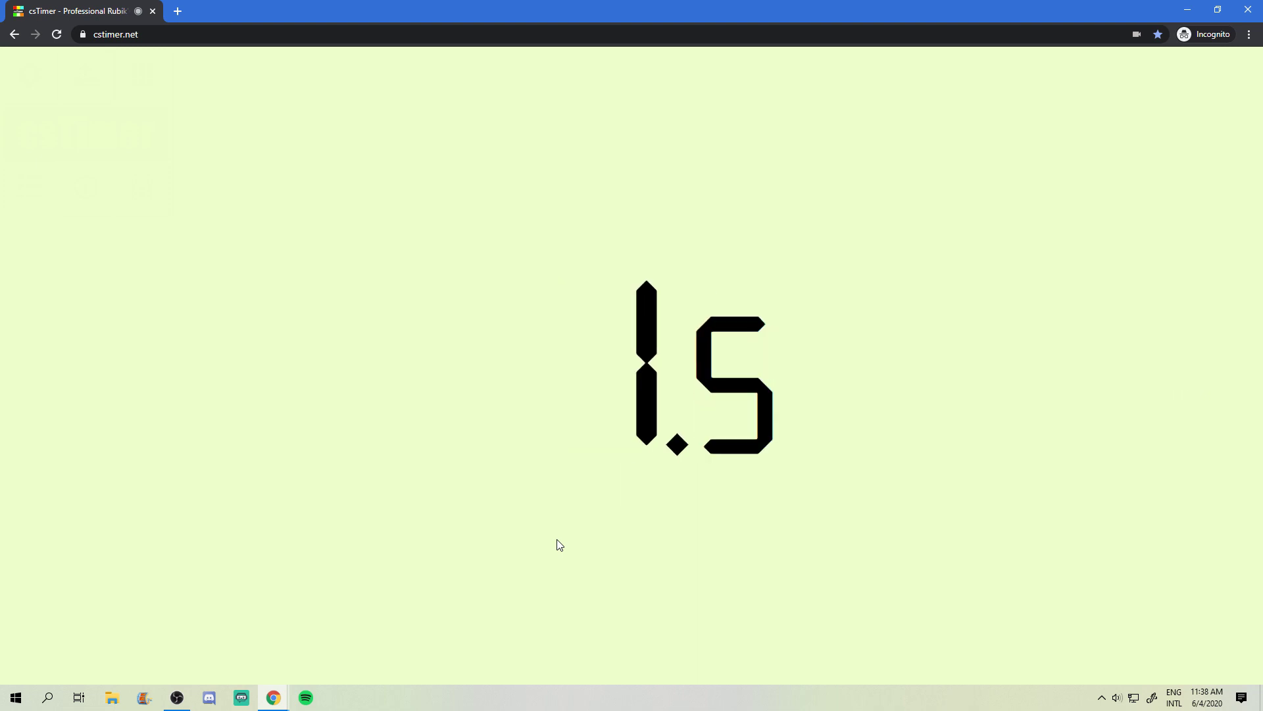
key(space)
key(space)
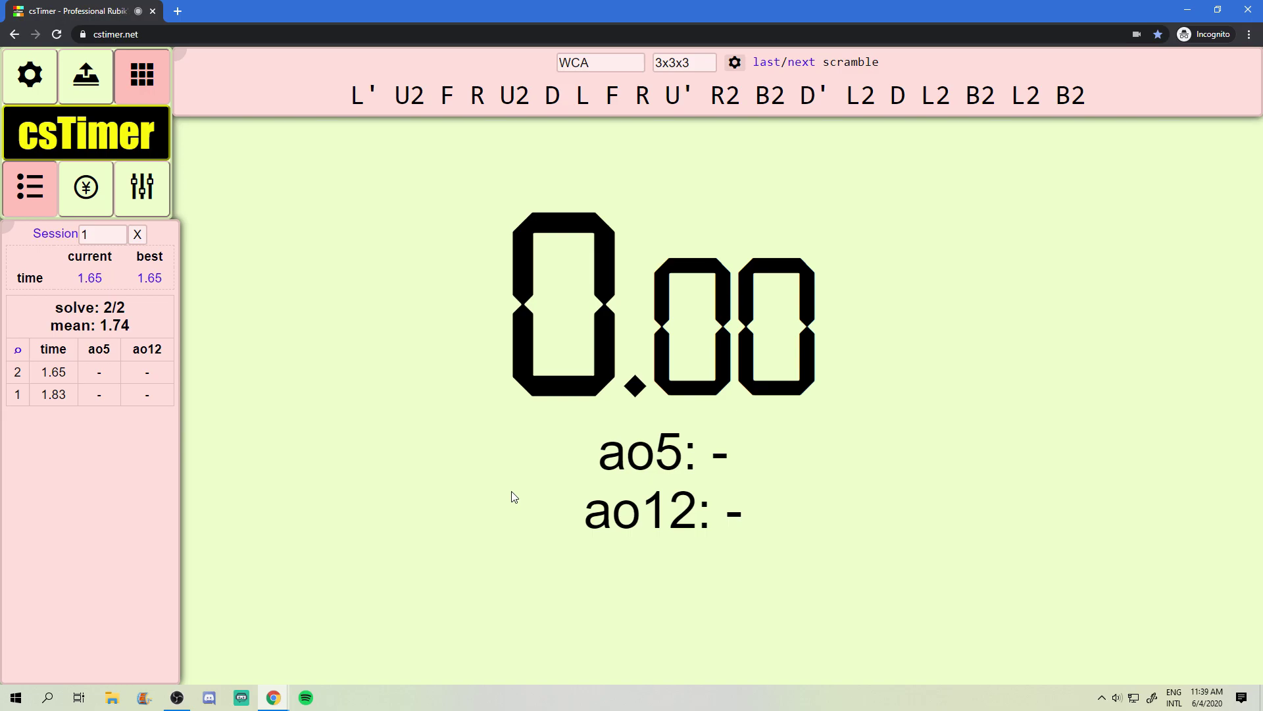
click(29, 75)
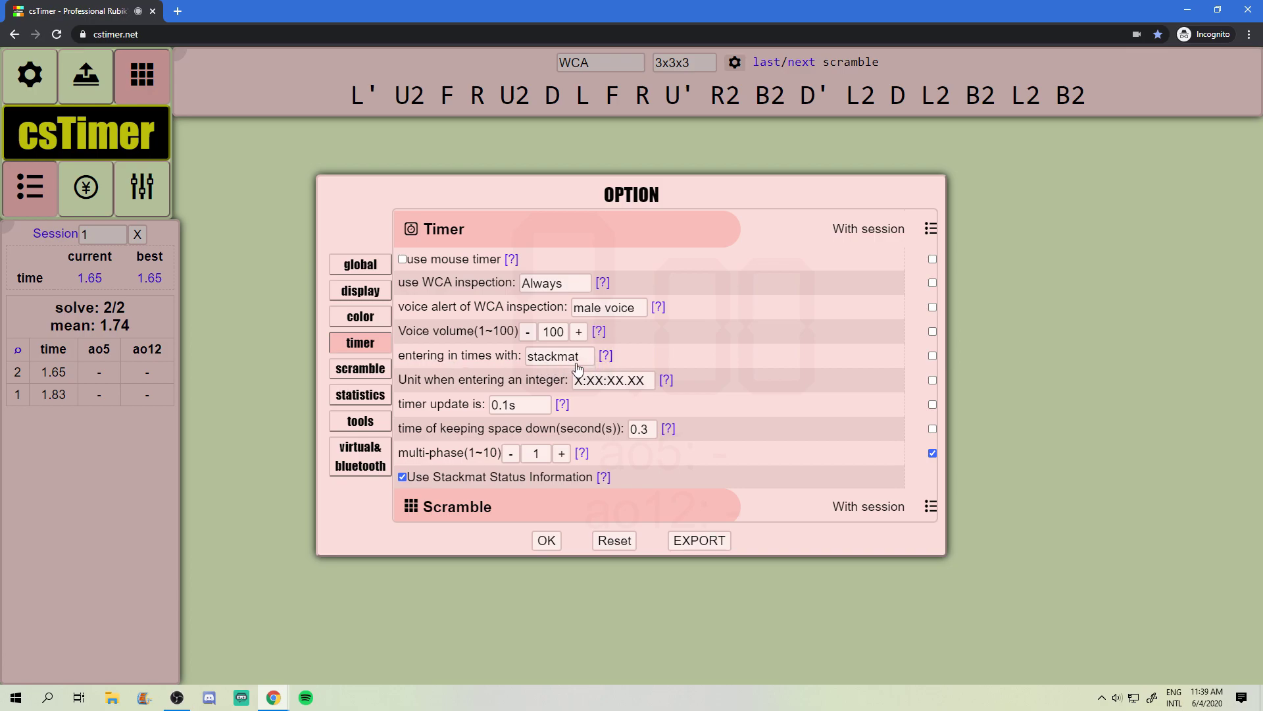
click(504, 480)
click(534, 475)
click(551, 542)
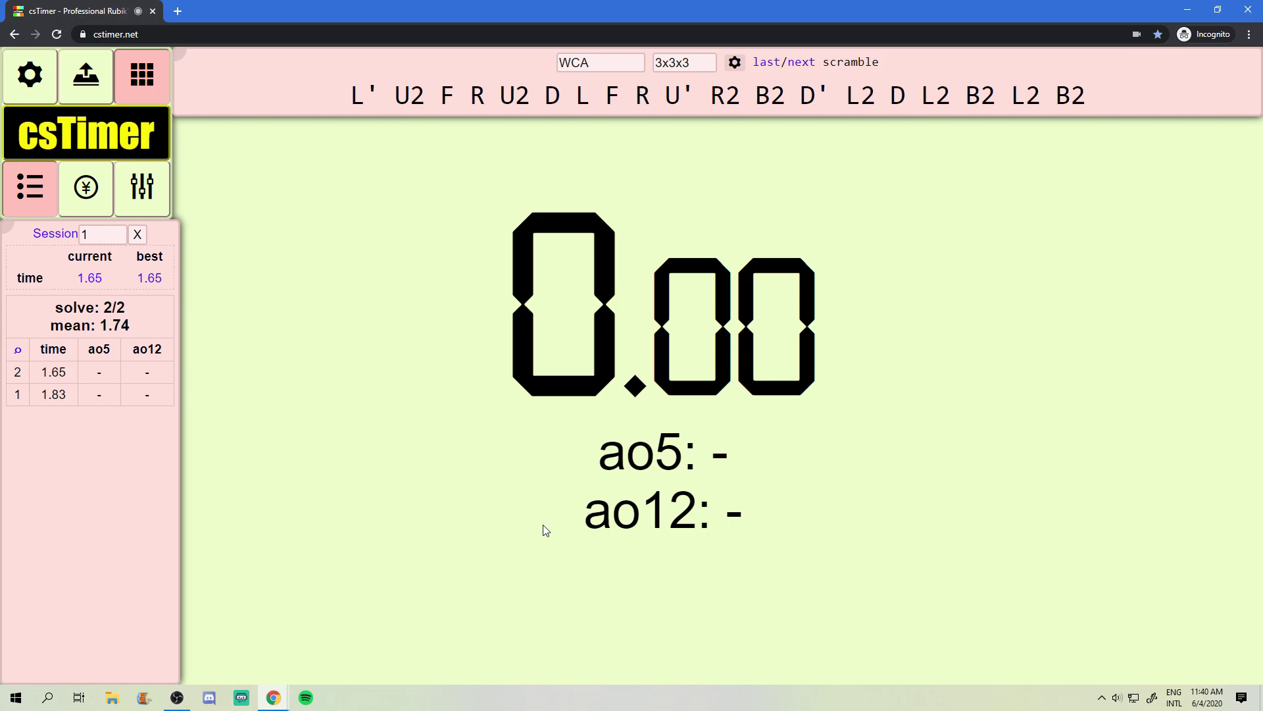
Time and record a third solve of 1.13
key(space)
key(space)
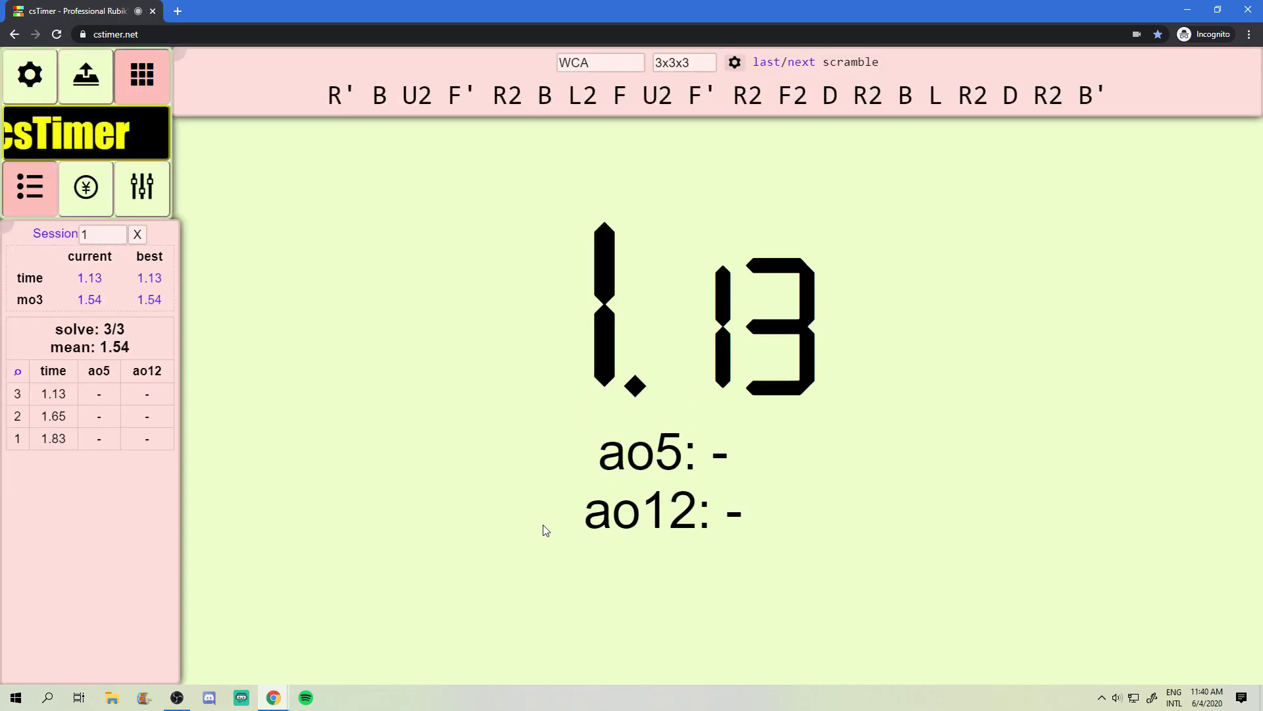